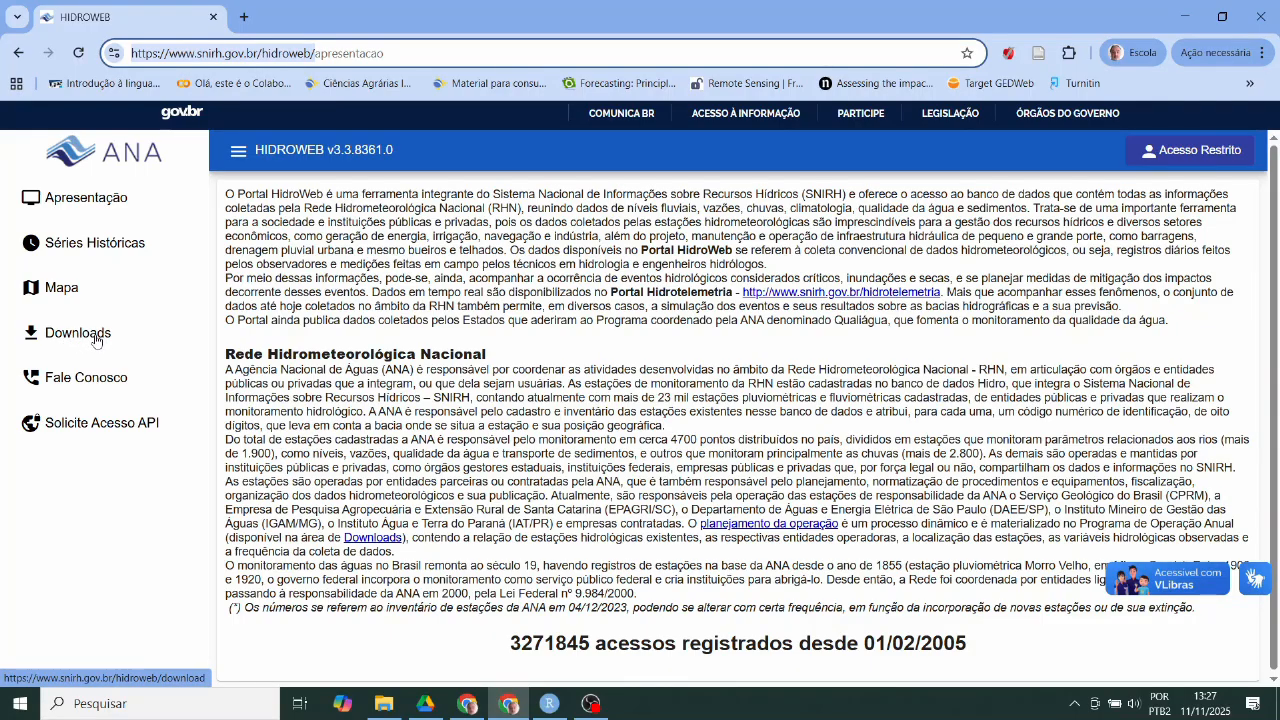
- From the Downloads page, save the Instalador Hidro Build 1.4.0.83.zip installer to the desktop (Área de Trabalho)
click(95, 340)
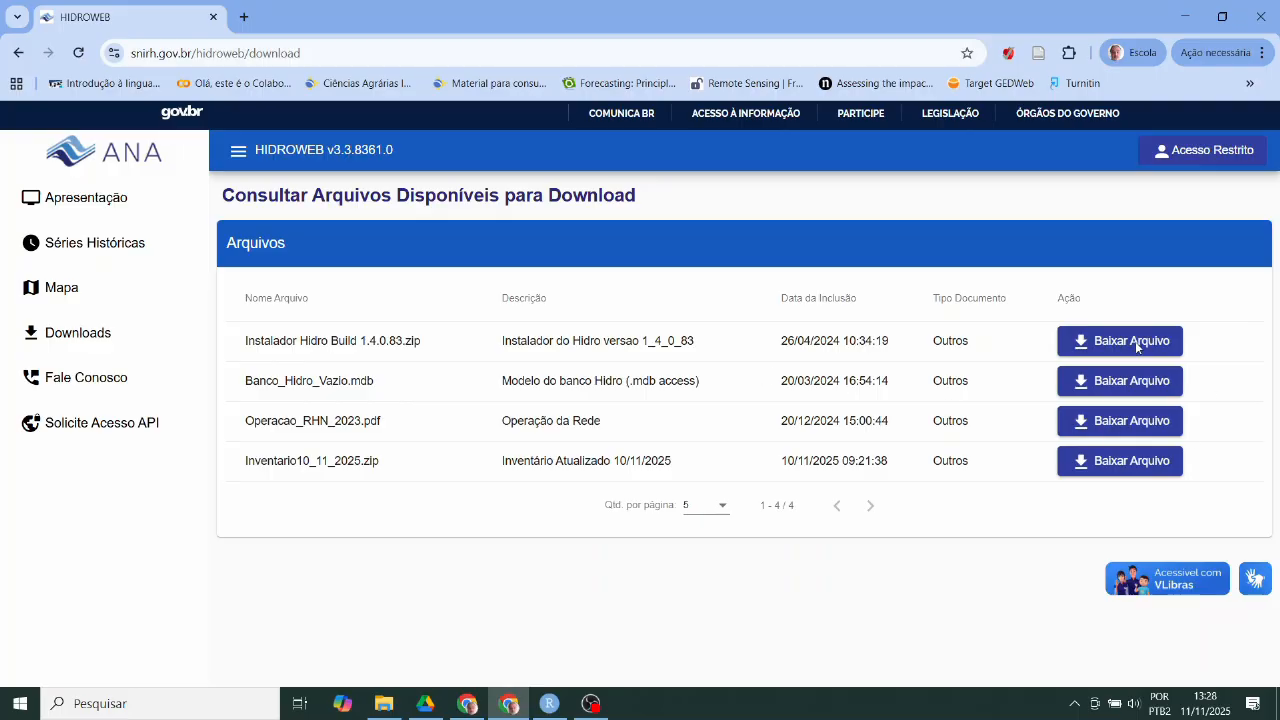
click(1136, 343)
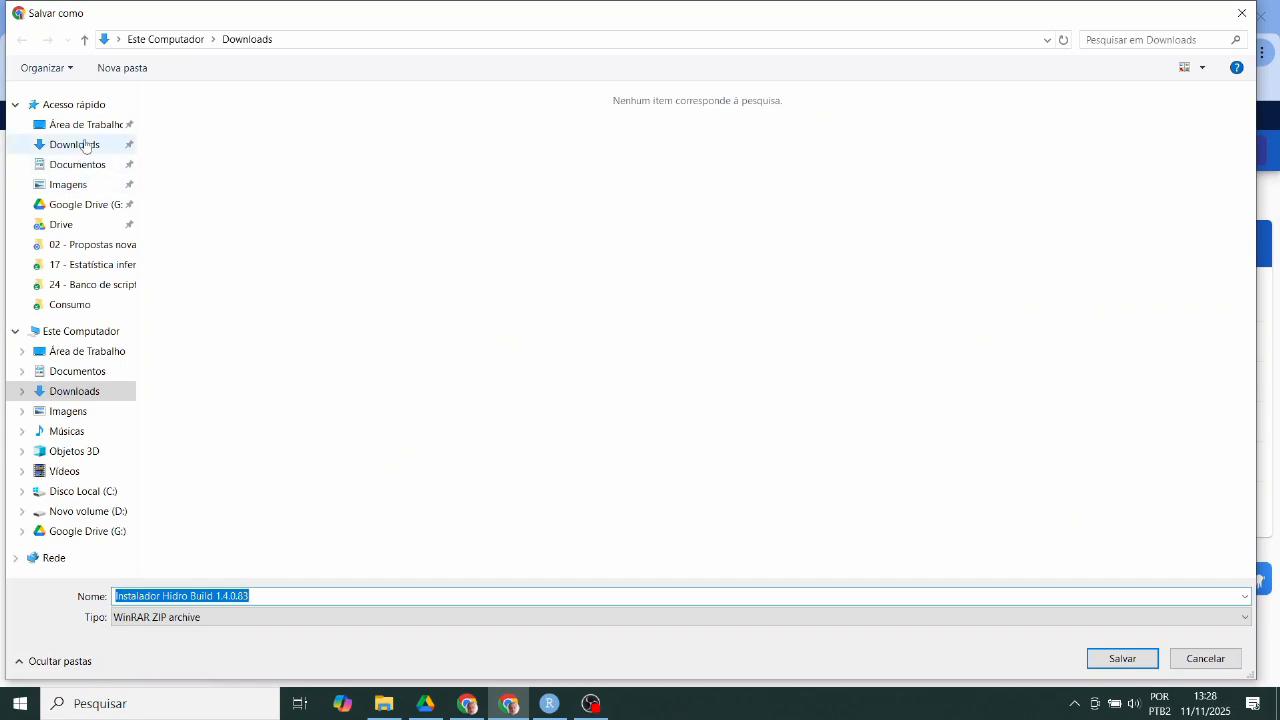
click(85, 125)
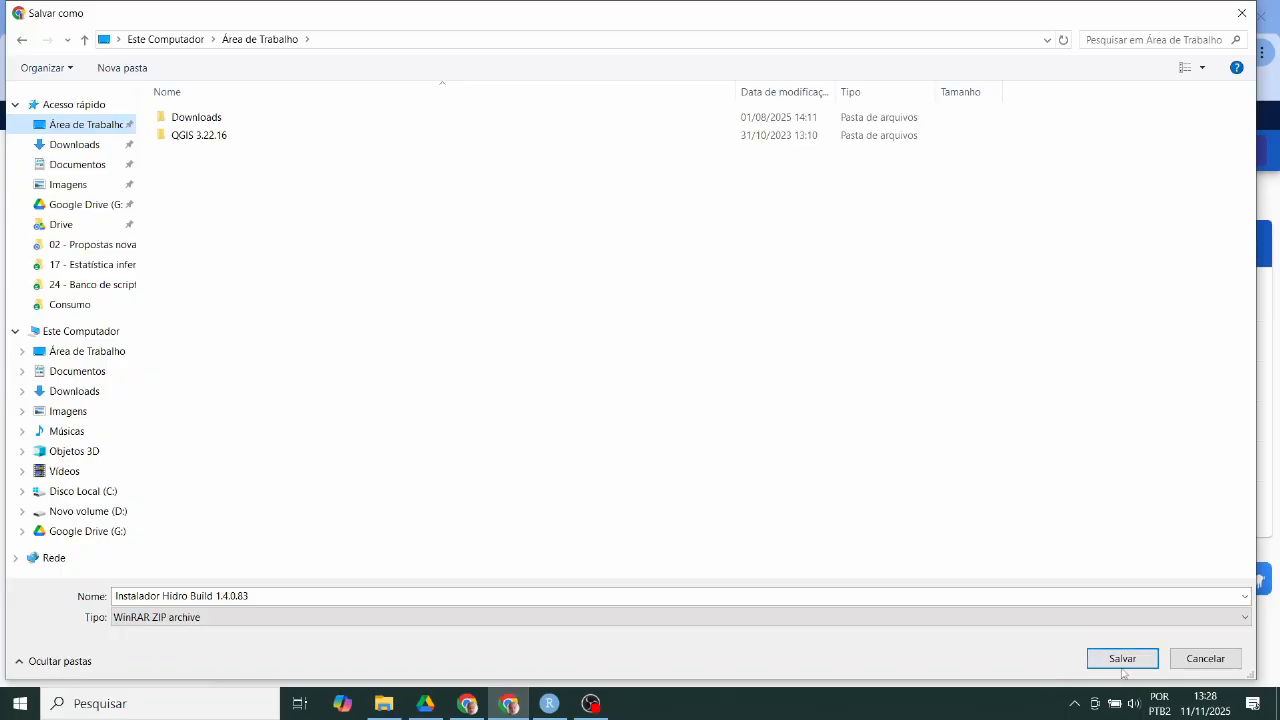
click(1122, 658)
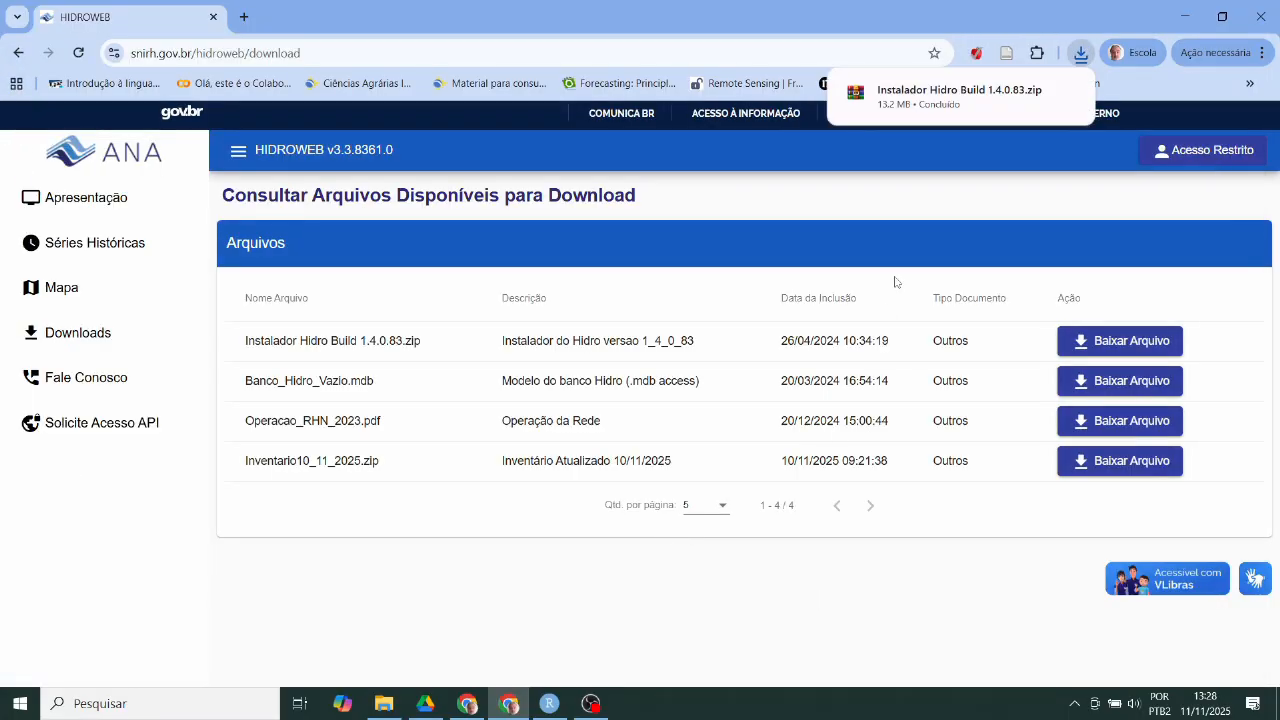
- Open the Hidro installer zip in WinRAR and run the installer it contains
click(1177, 20)
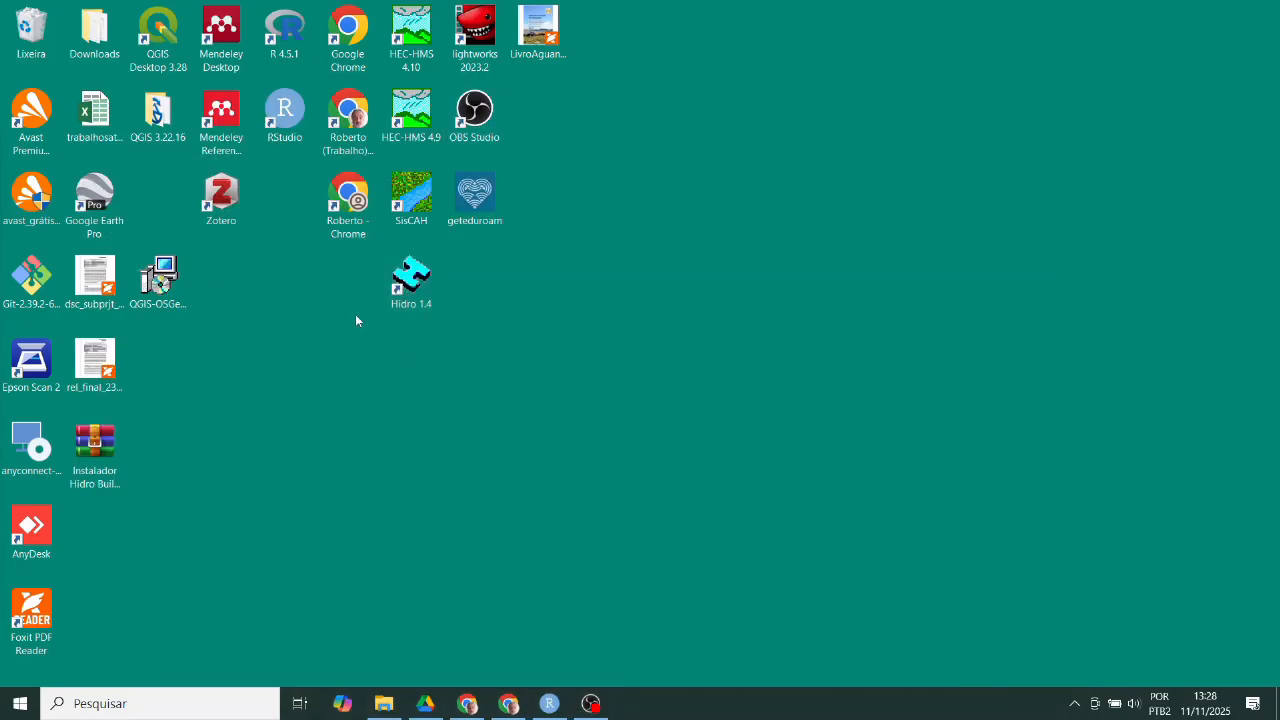
click(95, 478)
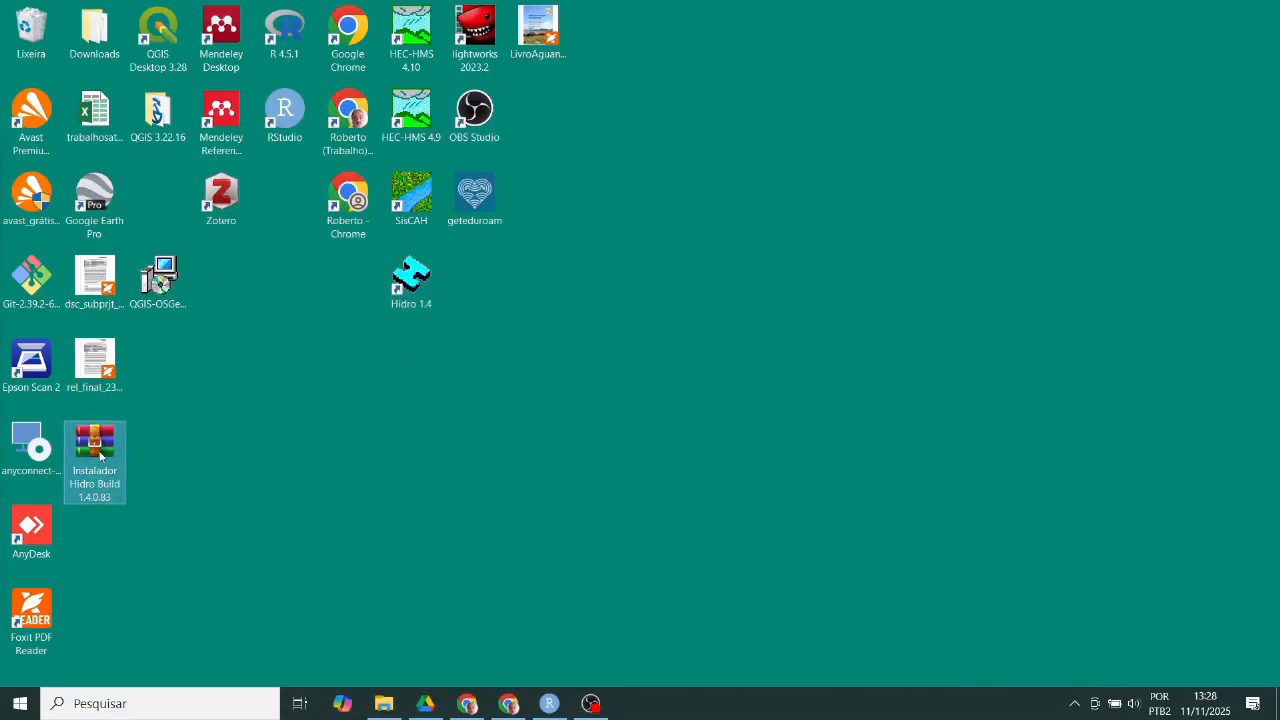
double_click(99, 456)
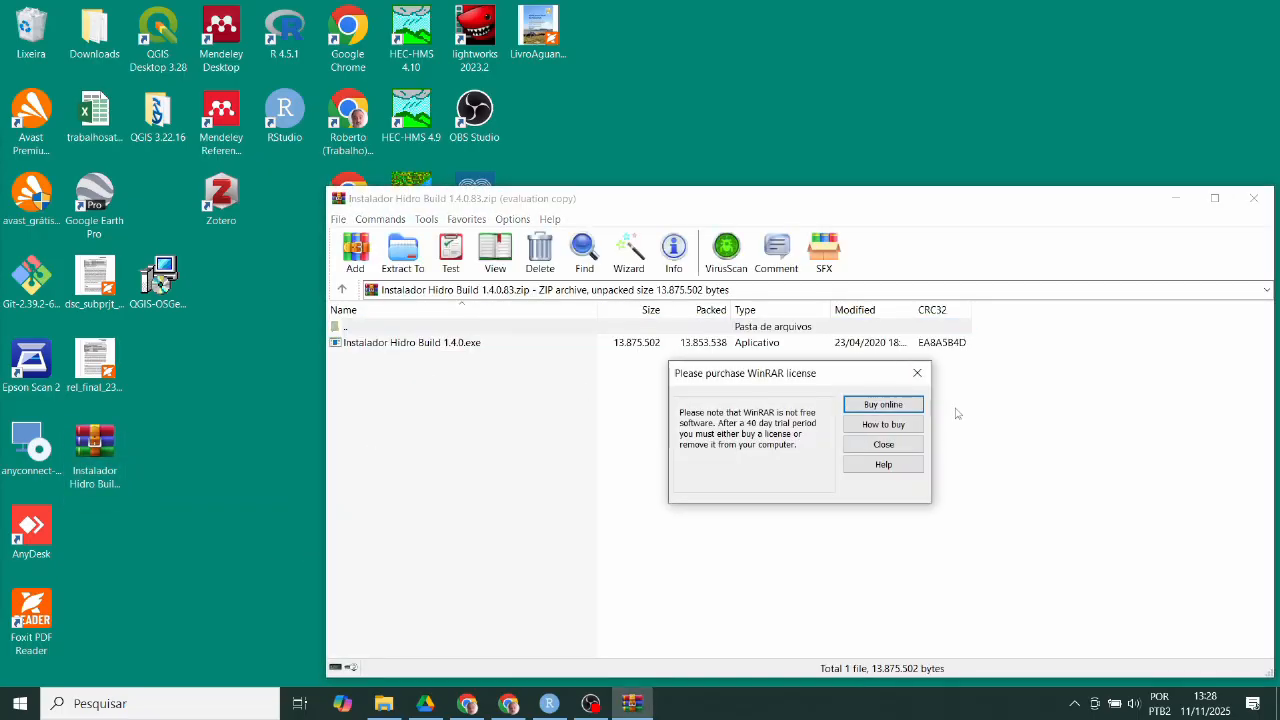
click(918, 376)
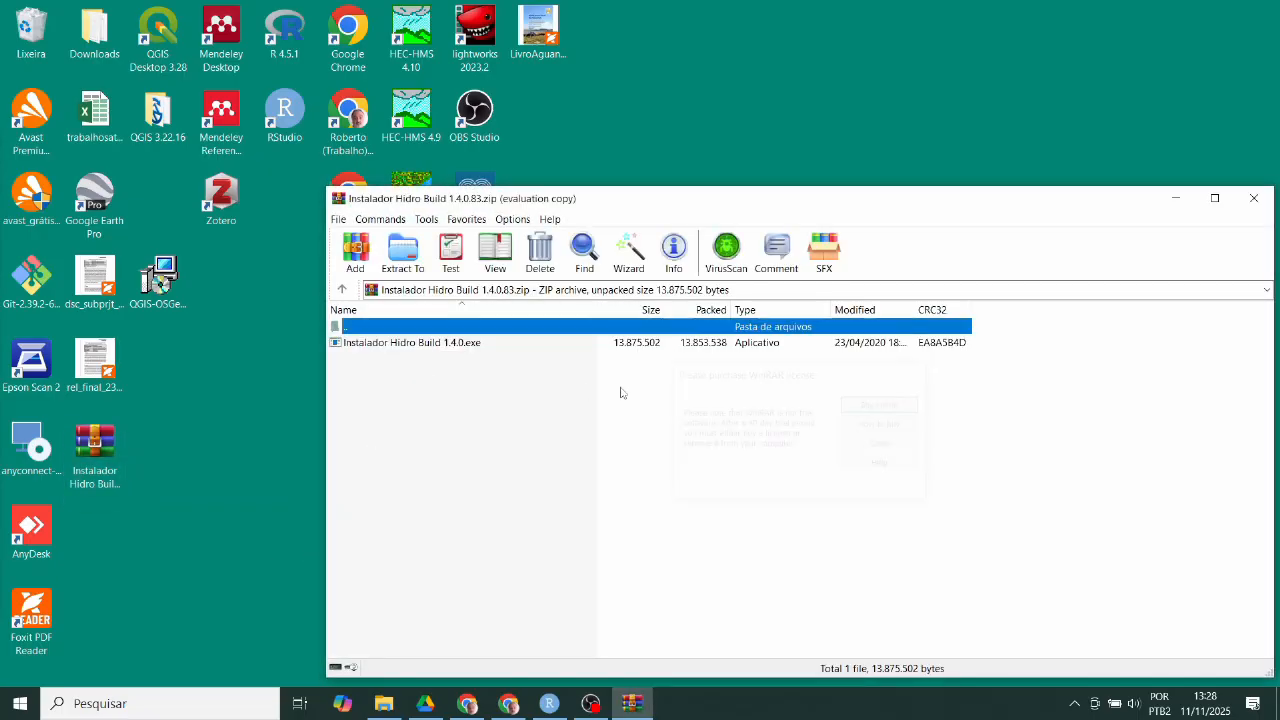
double_click(460, 343)
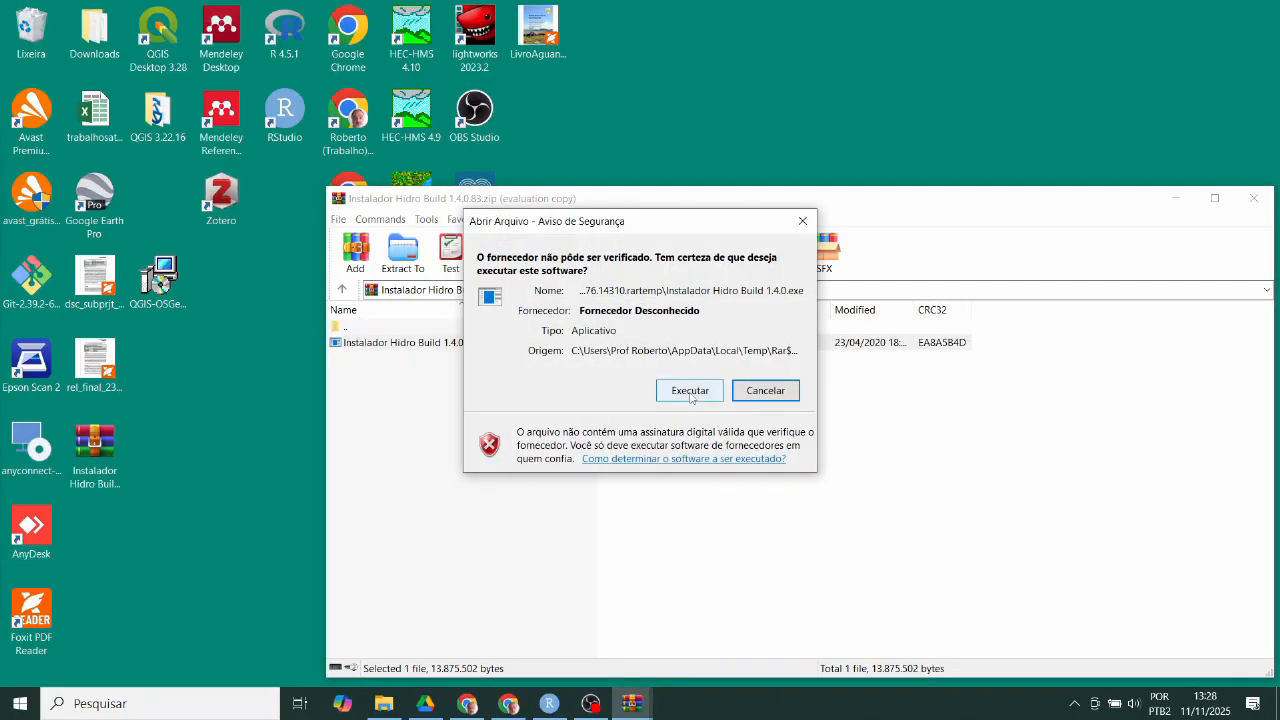
click(690, 390)
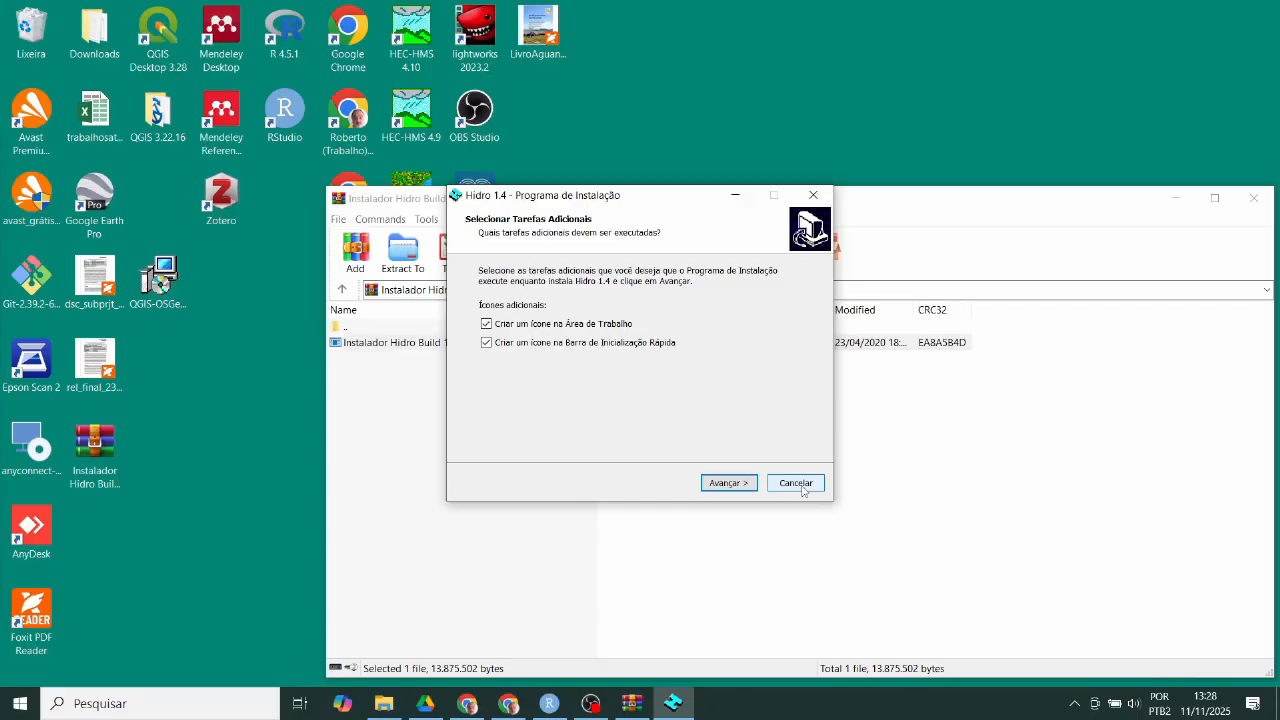
- Cancel the Hidro setup, close WinRAR and return to the HidroWeb page
click(796, 483)
click(697, 441)
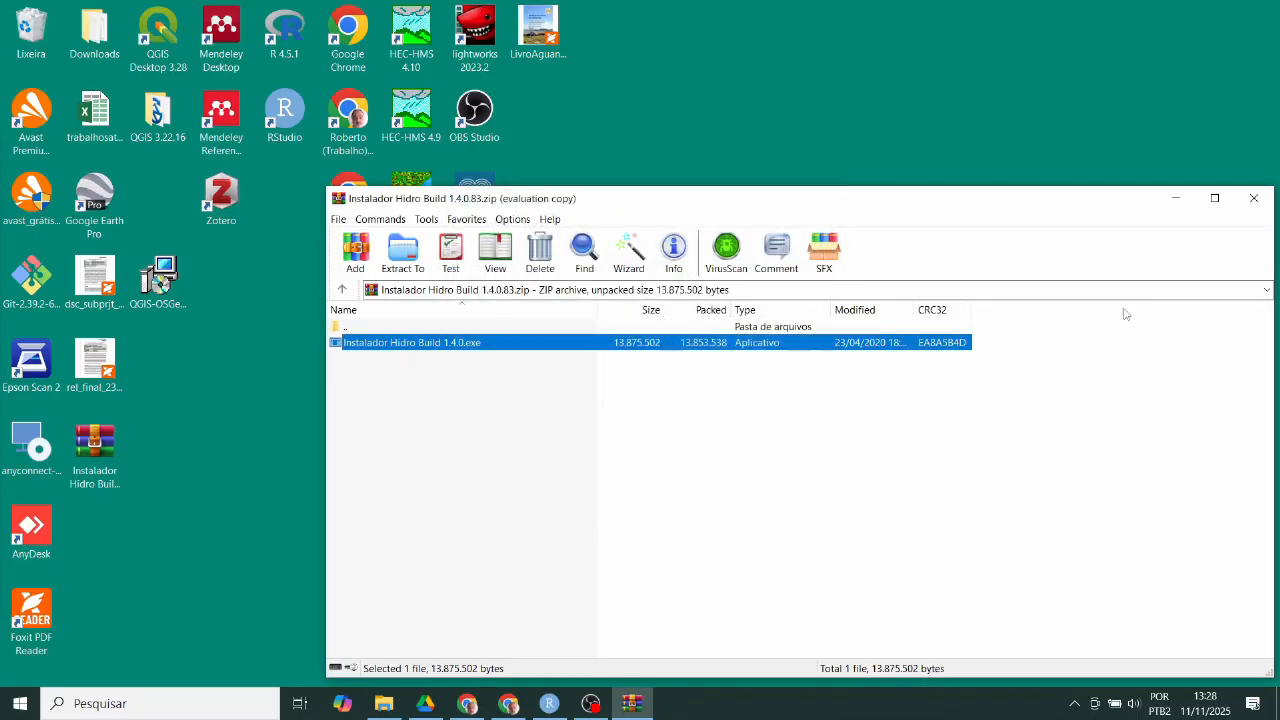
click(1254, 198)
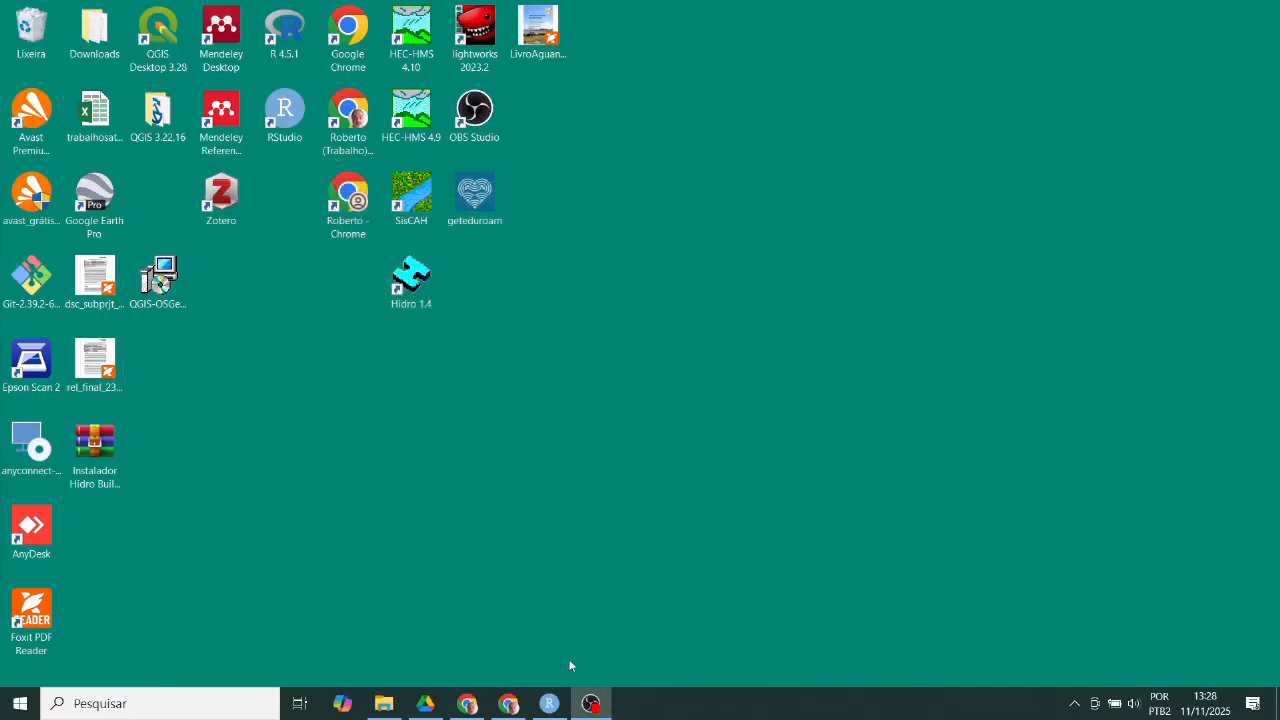
click(507, 706)
- In Séries Históricas, search for Pluviométrica stations with the station name 'Rive'
mouse_move(478, 714)
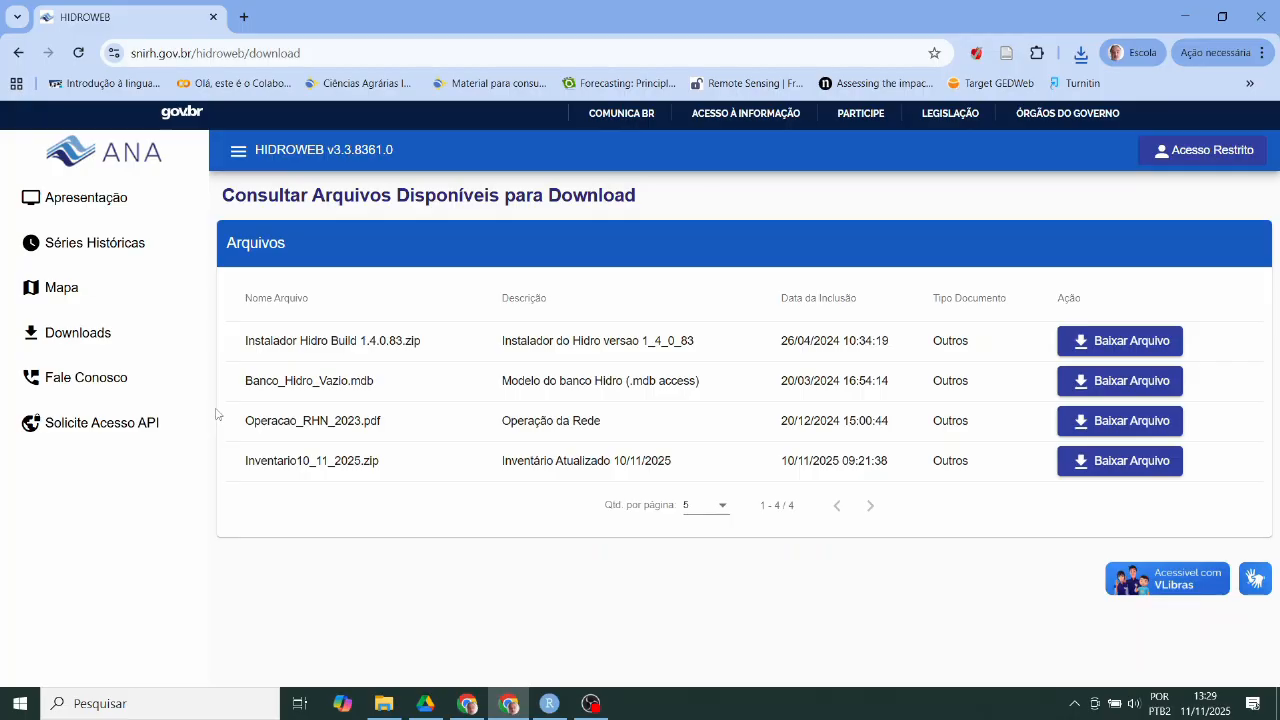
click(89, 256)
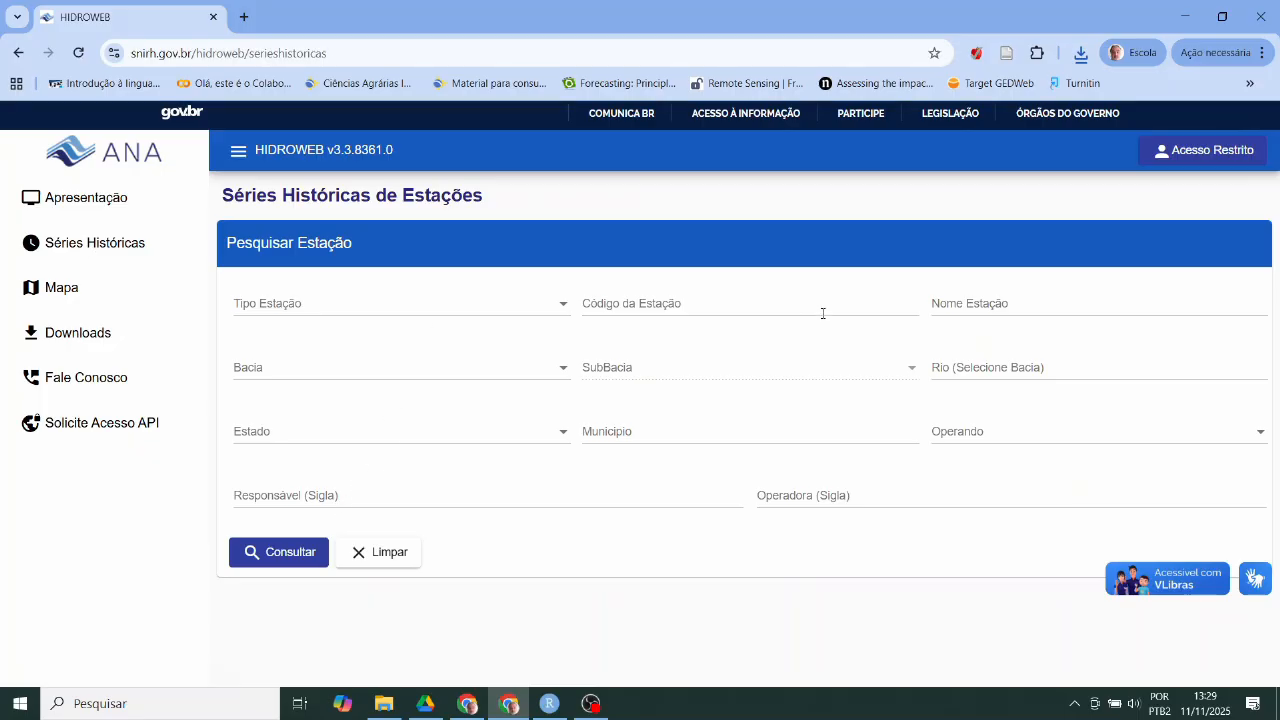
click(429, 315)
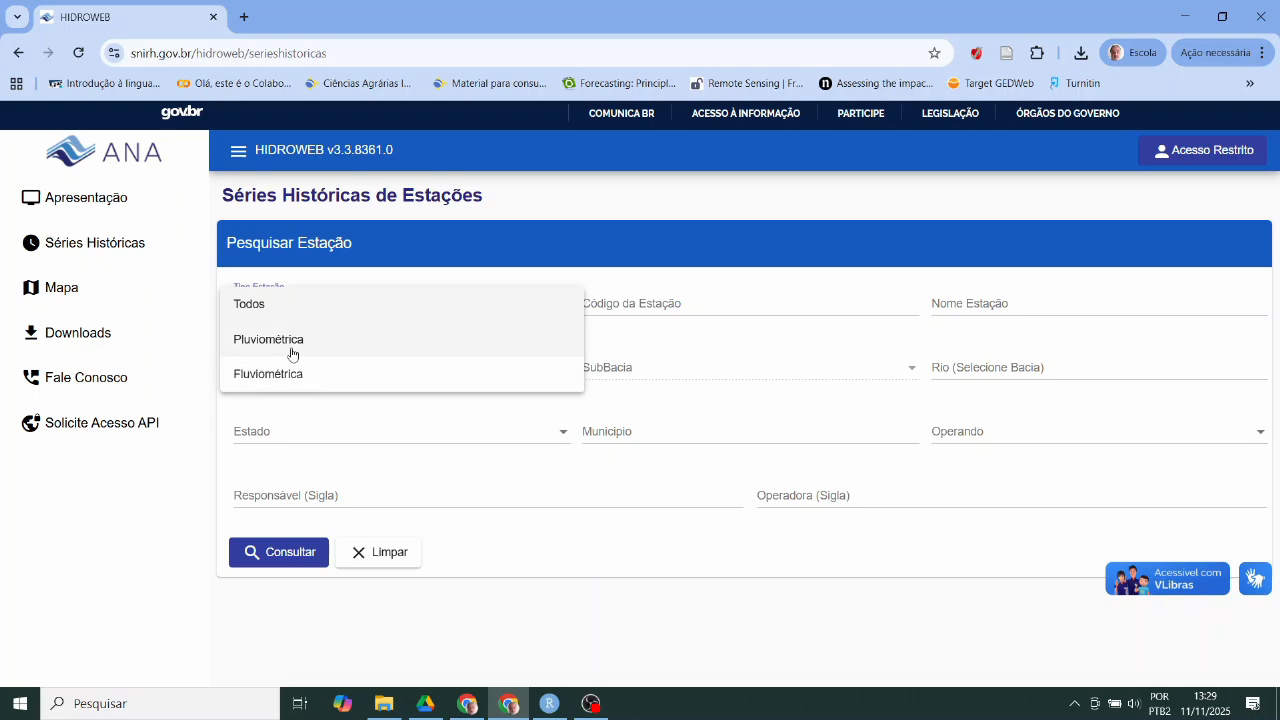
click(291, 353)
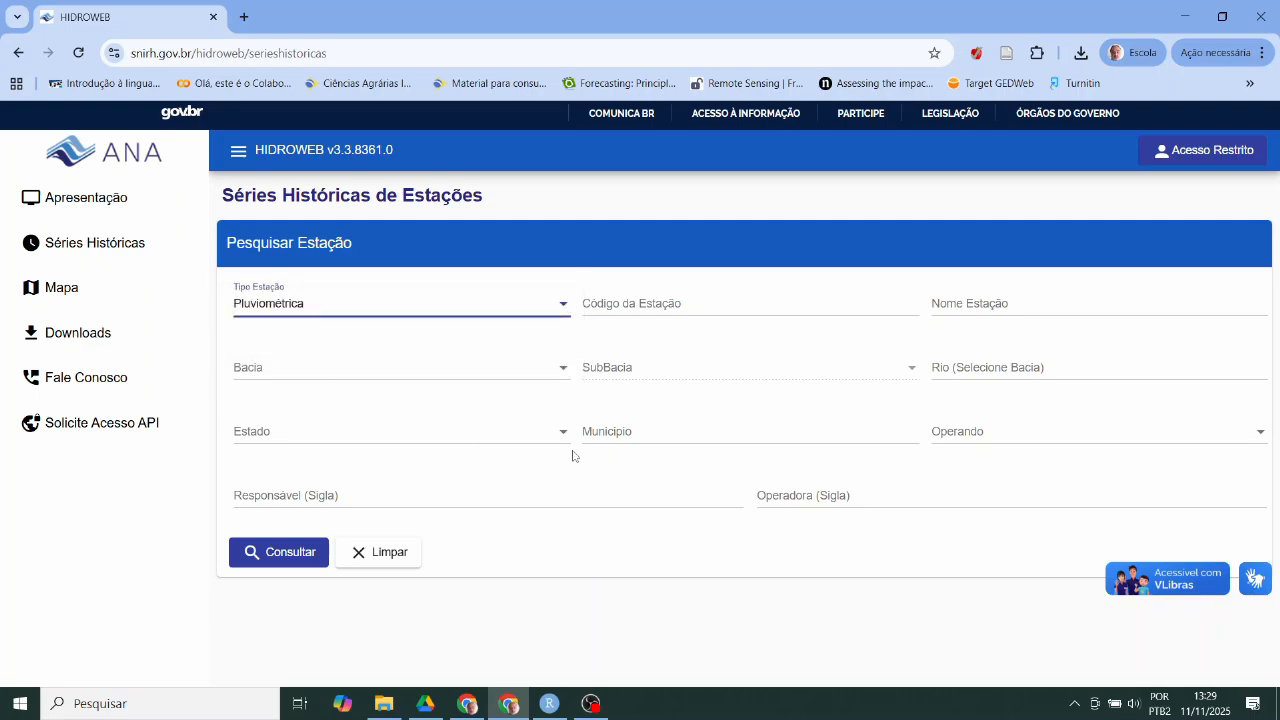
click(1026, 310)
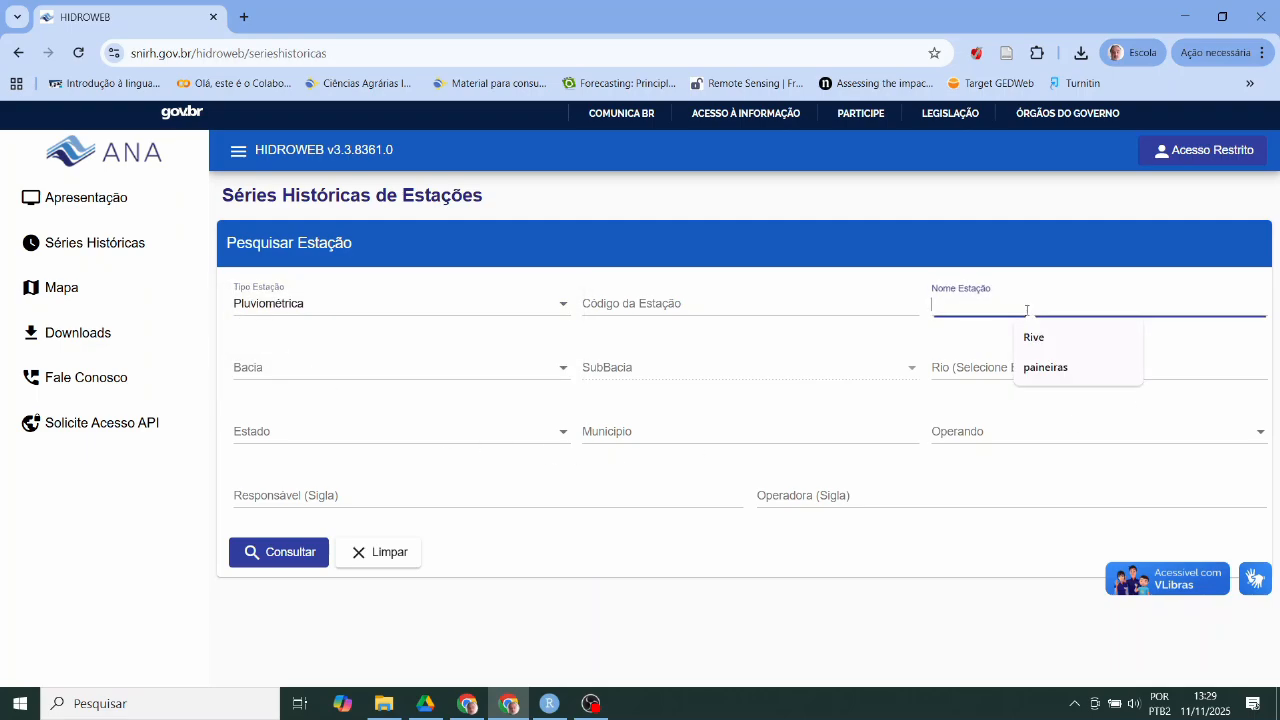
text(Rive)
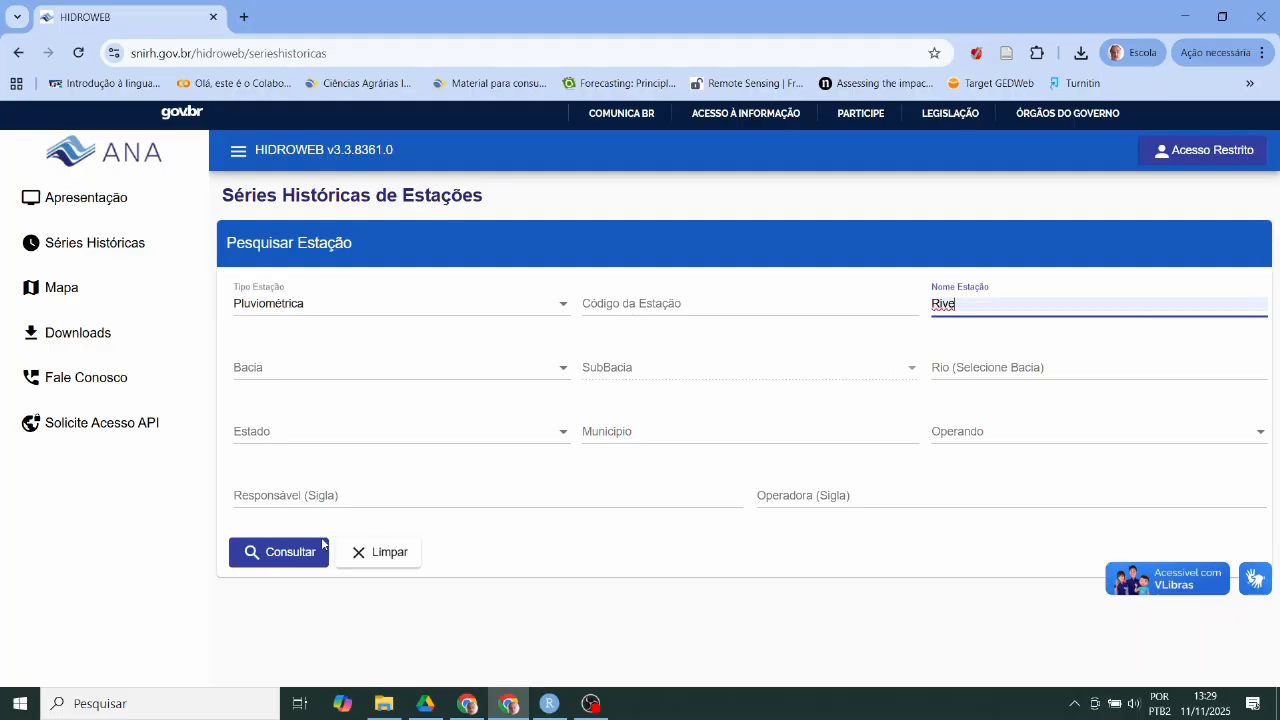
- Run the search and save the RIVE station 2041003 mdb data zip to the desktop
click(276, 554)
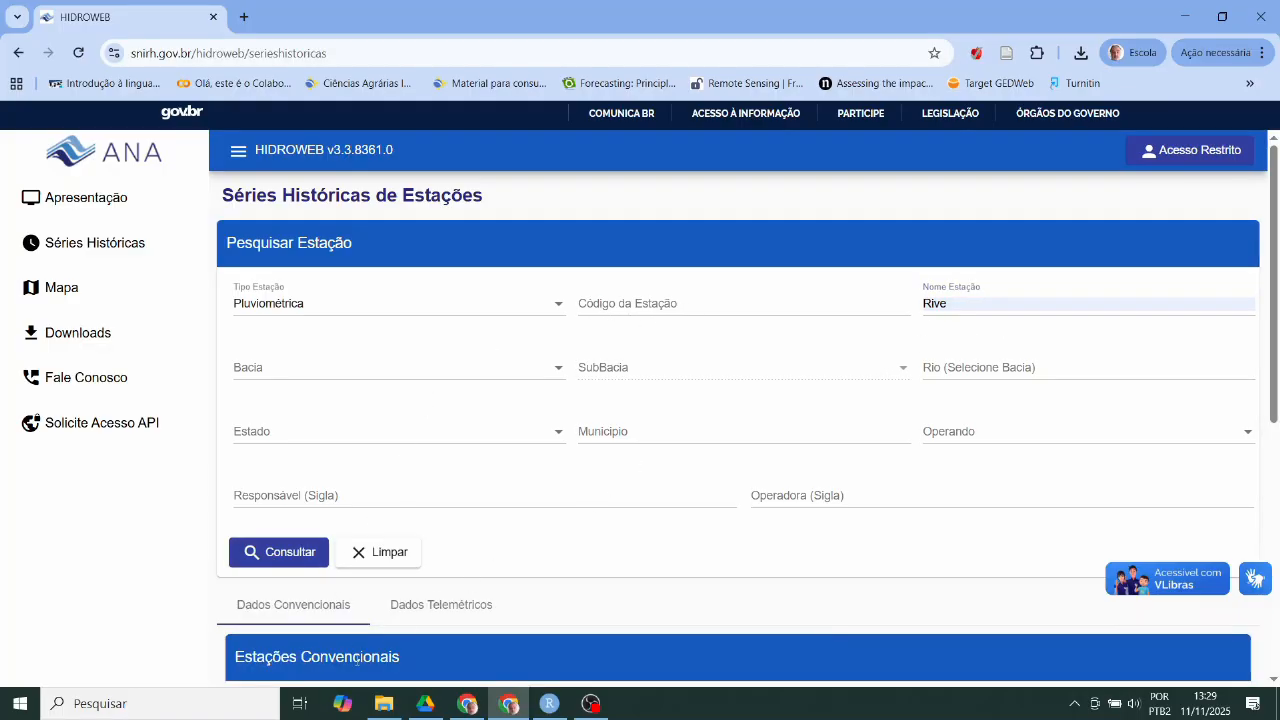
scroll(370, 655, down, 3)
scroll(368, 652, down, 2)
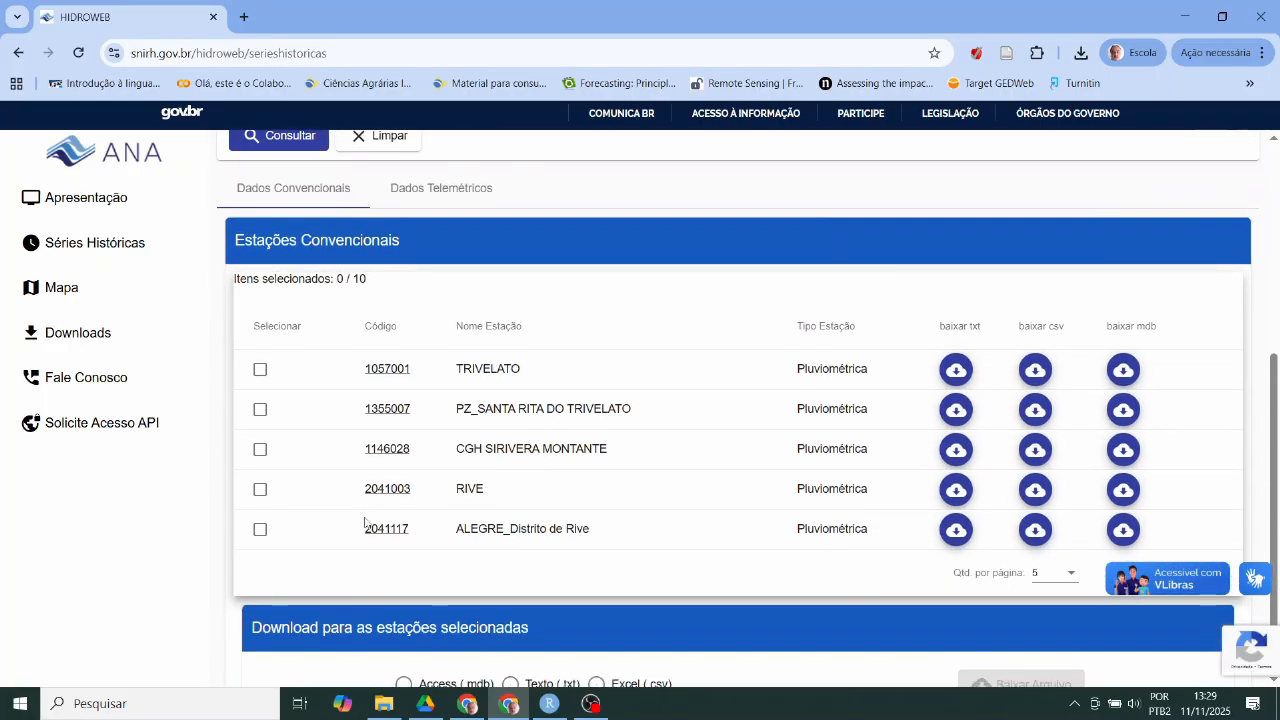
scroll(469, 320, up, 3)
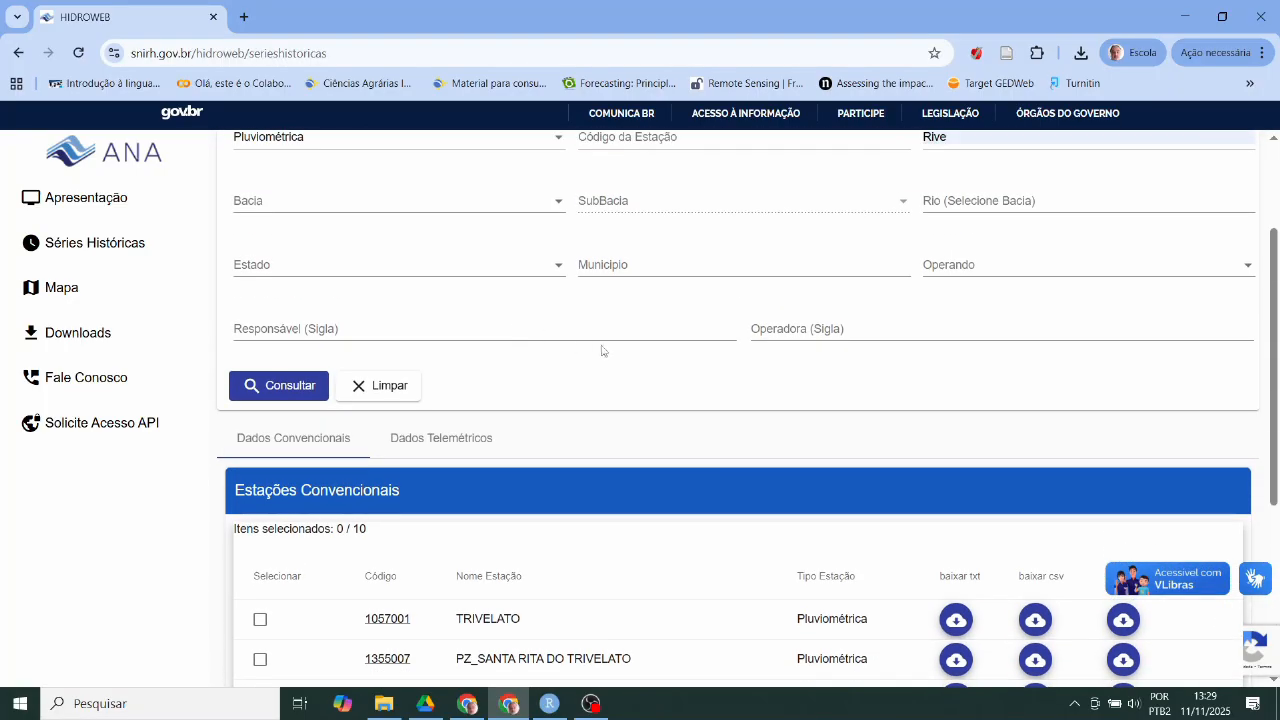
scroll(850, 300, up, 1)
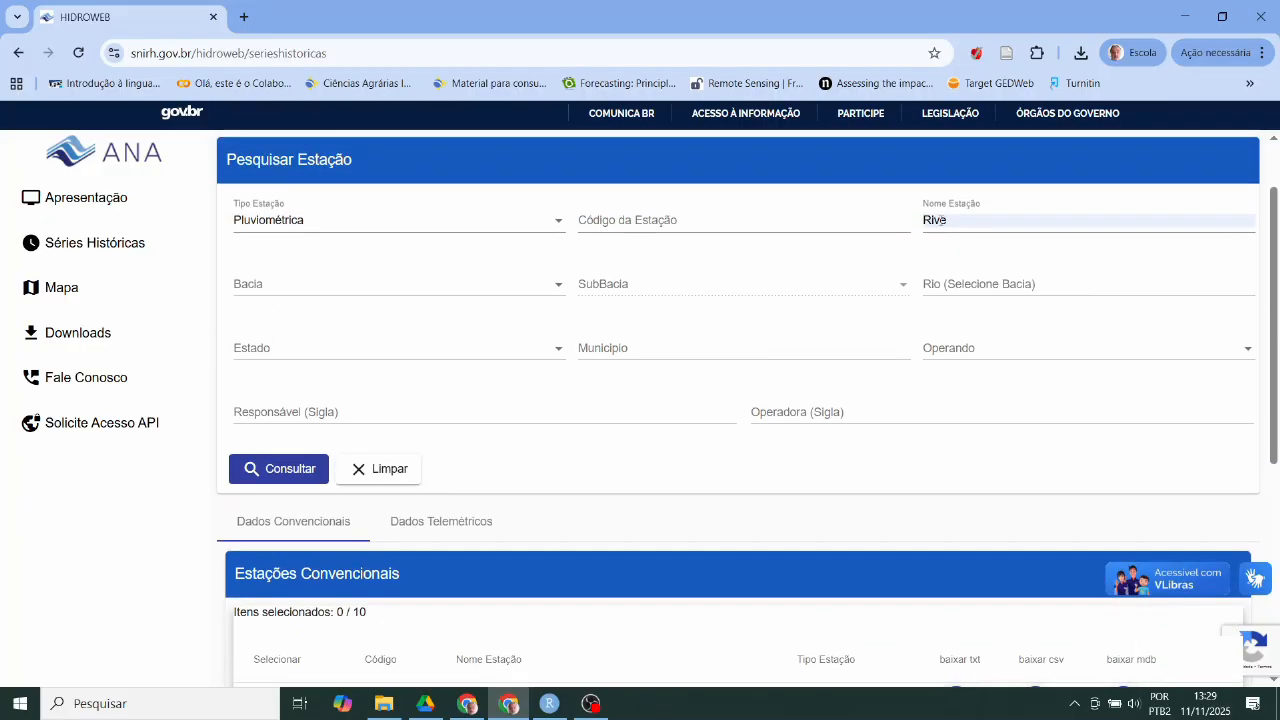
scroll(854, 369, down, 5)
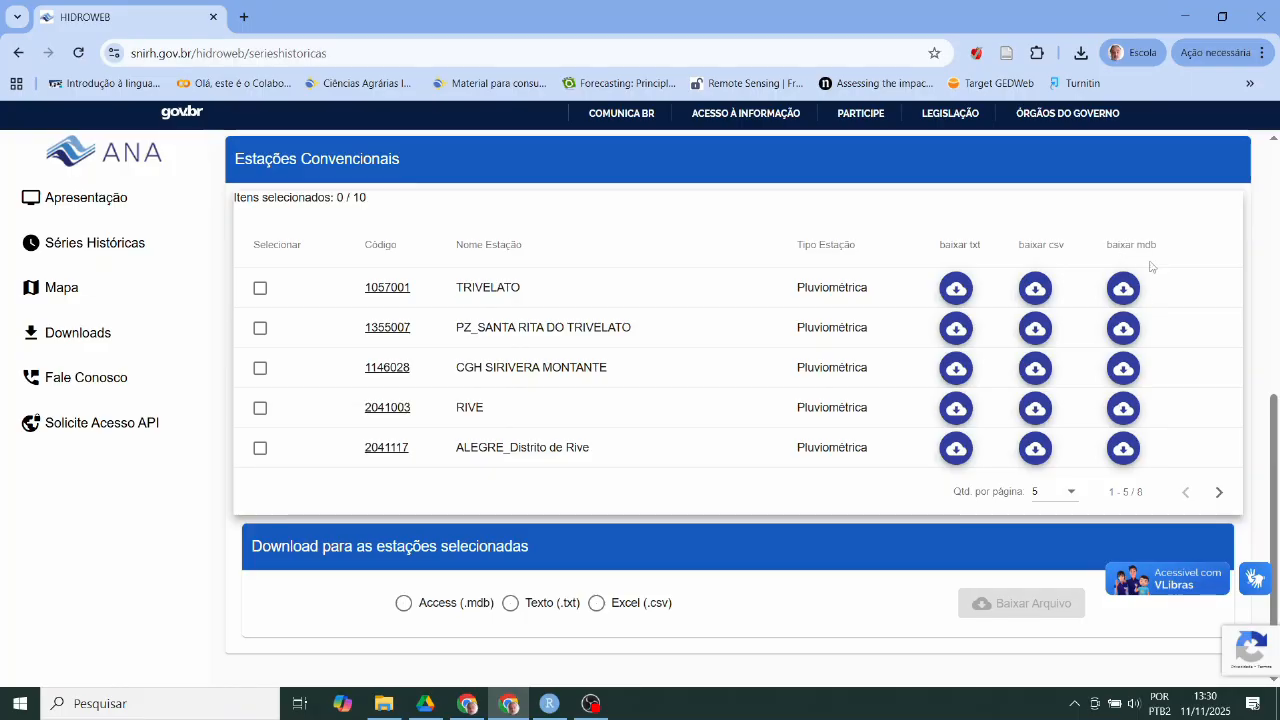
click(1125, 408)
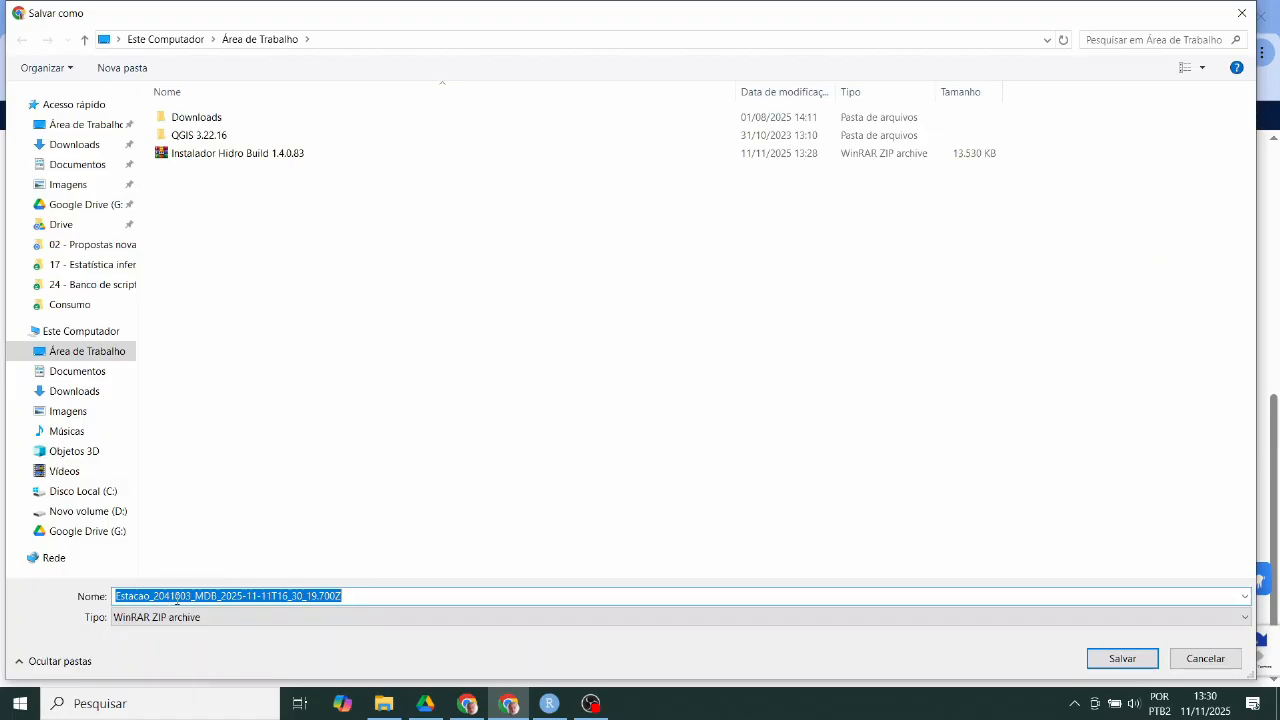
click(1122, 659)
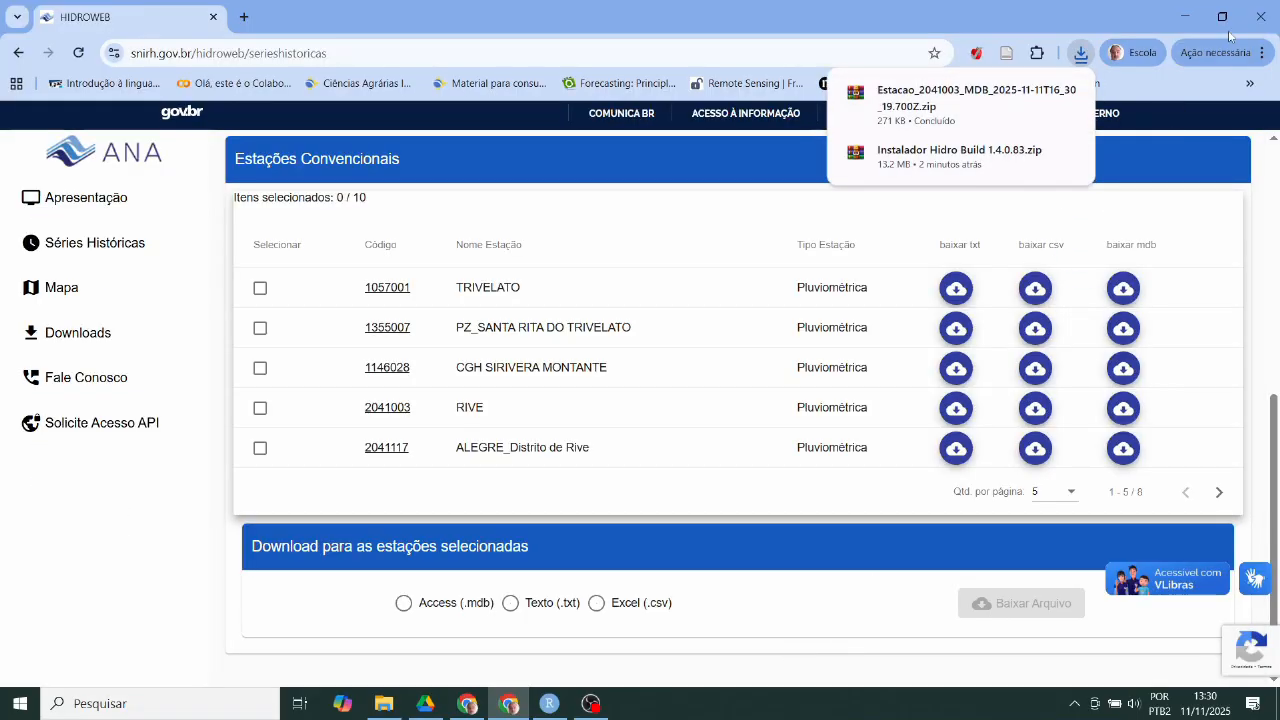
- Extract the Estacao_2041003 zip onto the desktop with Extract Here
click(1187, 17)
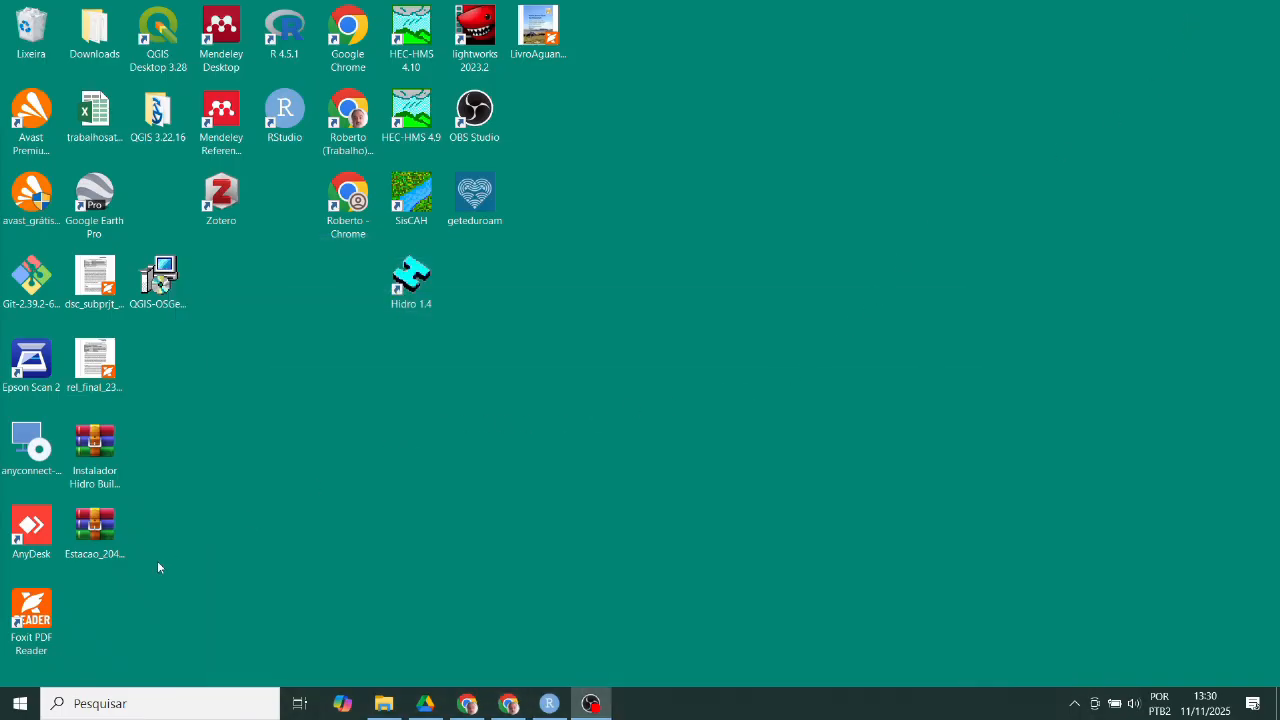
click(117, 560)
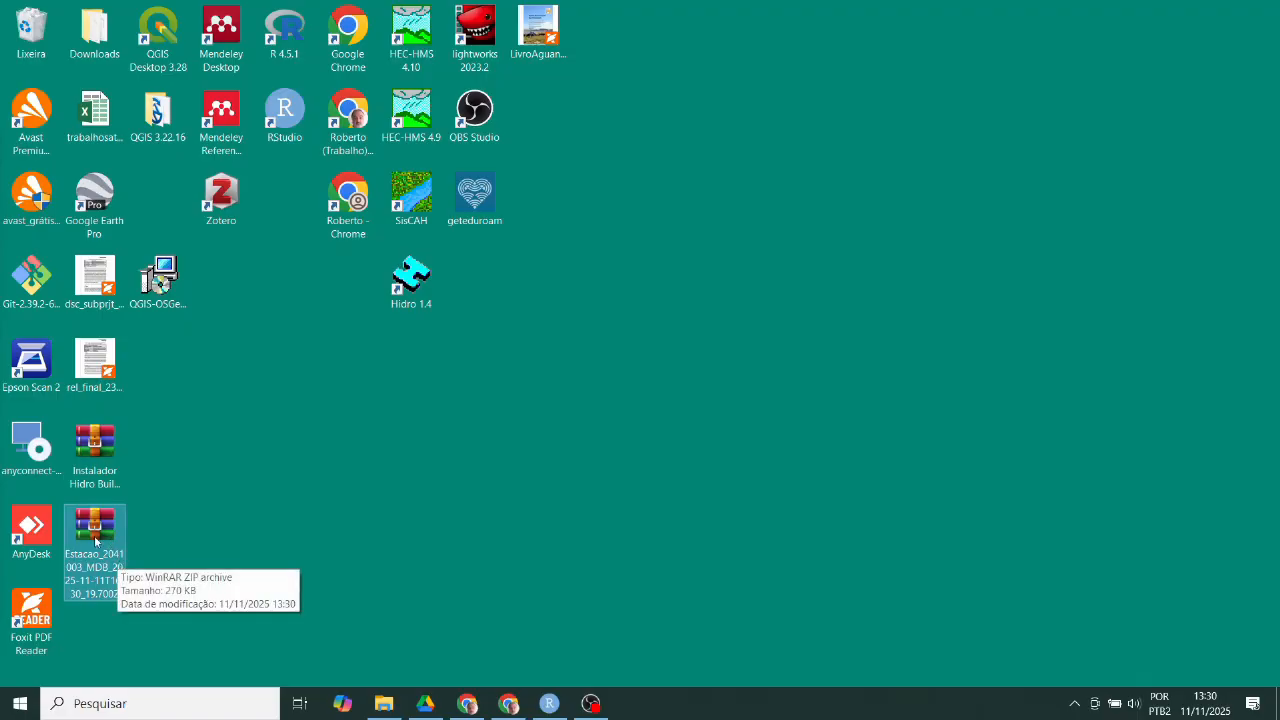
right_click(94, 535)
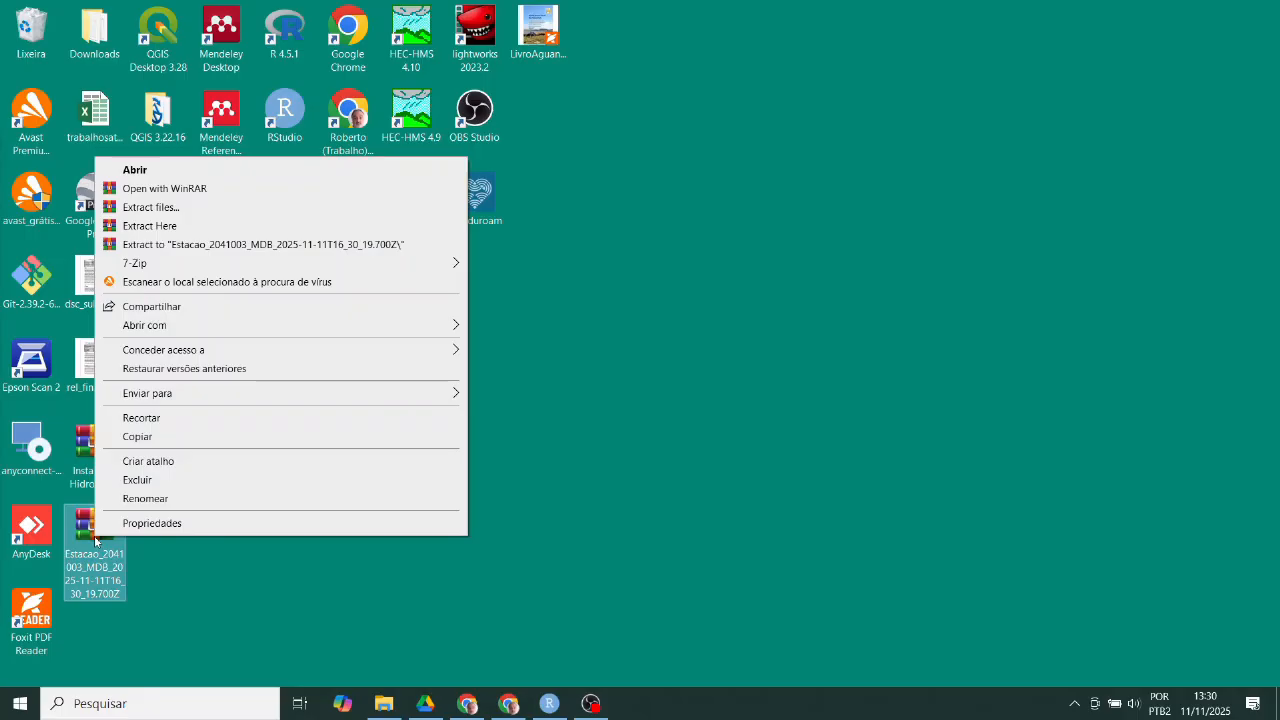
click(203, 226)
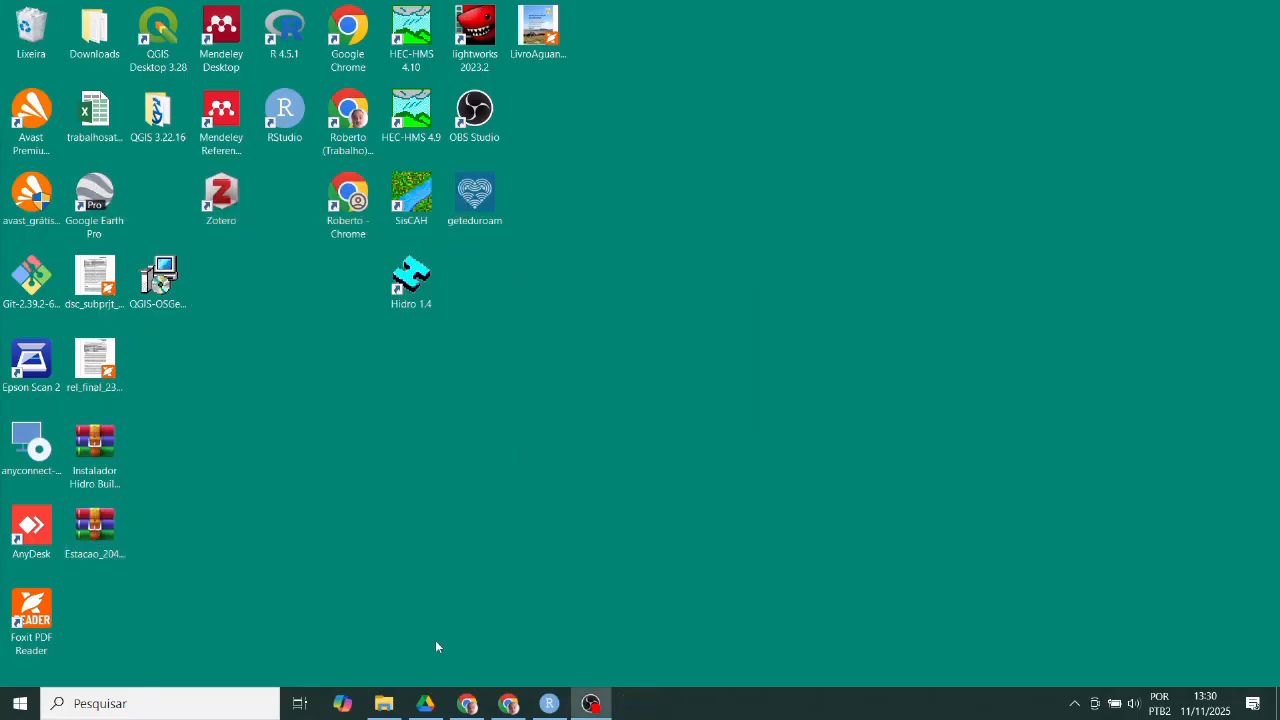
- Delete the station zip and the Hidro installer, then move 2041003 beside Hidro 1.4
click(100, 620)
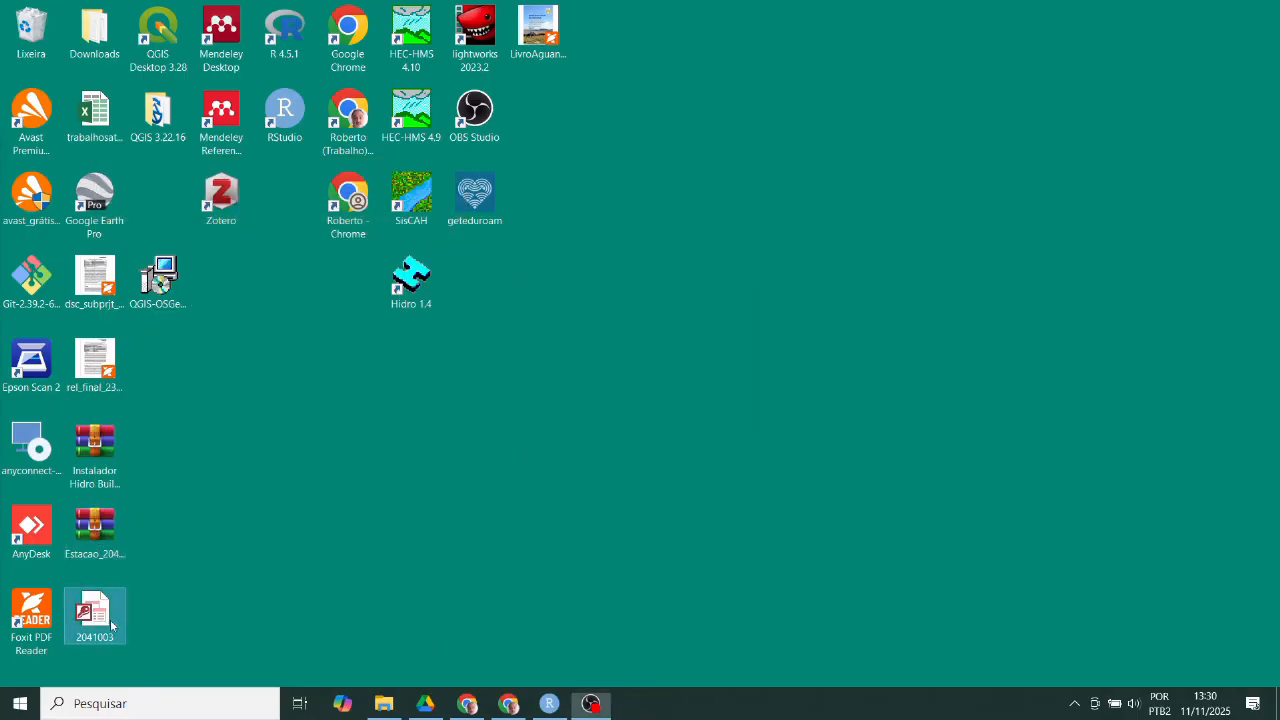
click(75, 525)
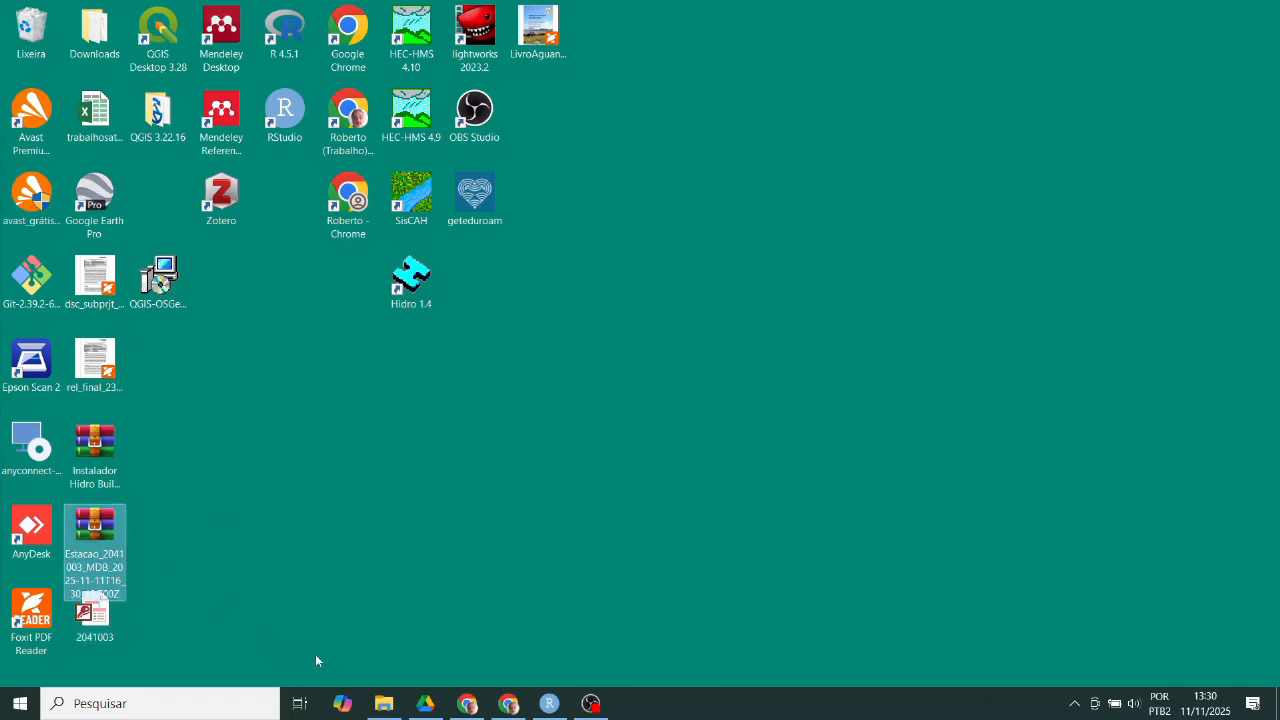
key(Delete)
click(104, 458)
key(Delete)
drag(100, 615, 504, 282)
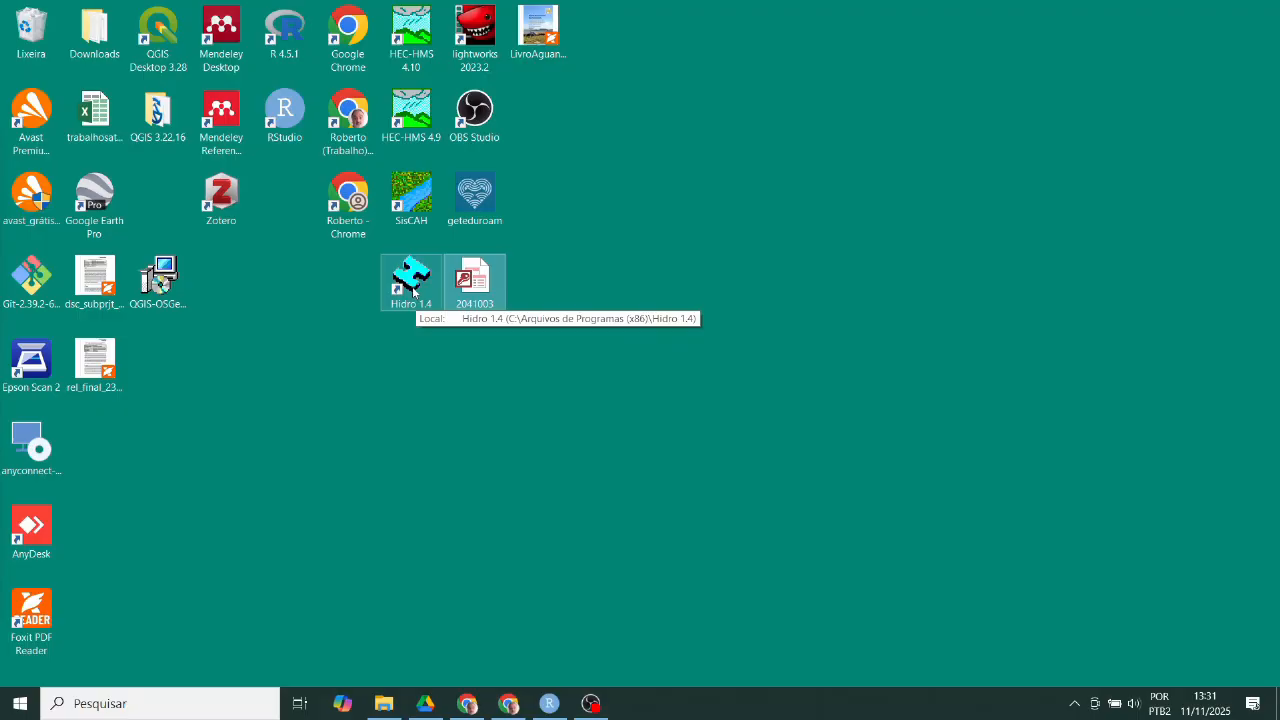
- Launch Hidro 1.4, log in with the program's user name and password, and open the Sistema menu
click(423, 290)
double_click(423, 290)
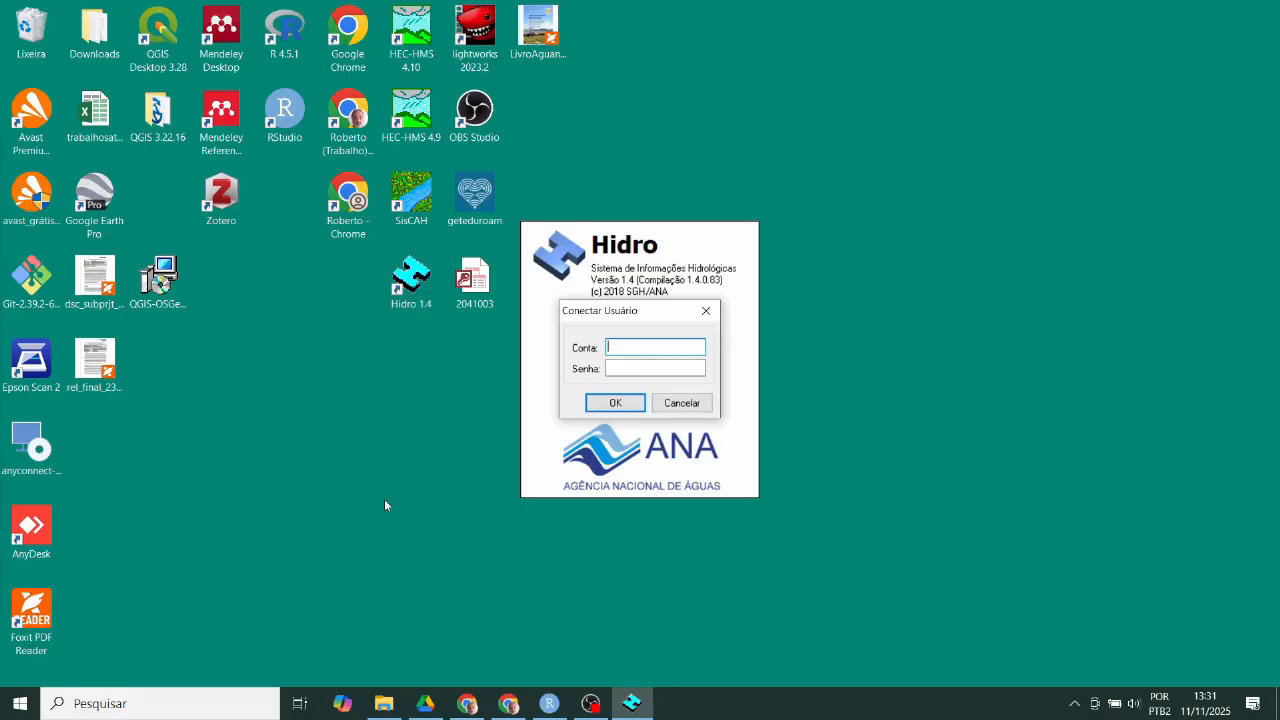
text(hidro)
key(Tab)
text(hidro1)
key(Return)
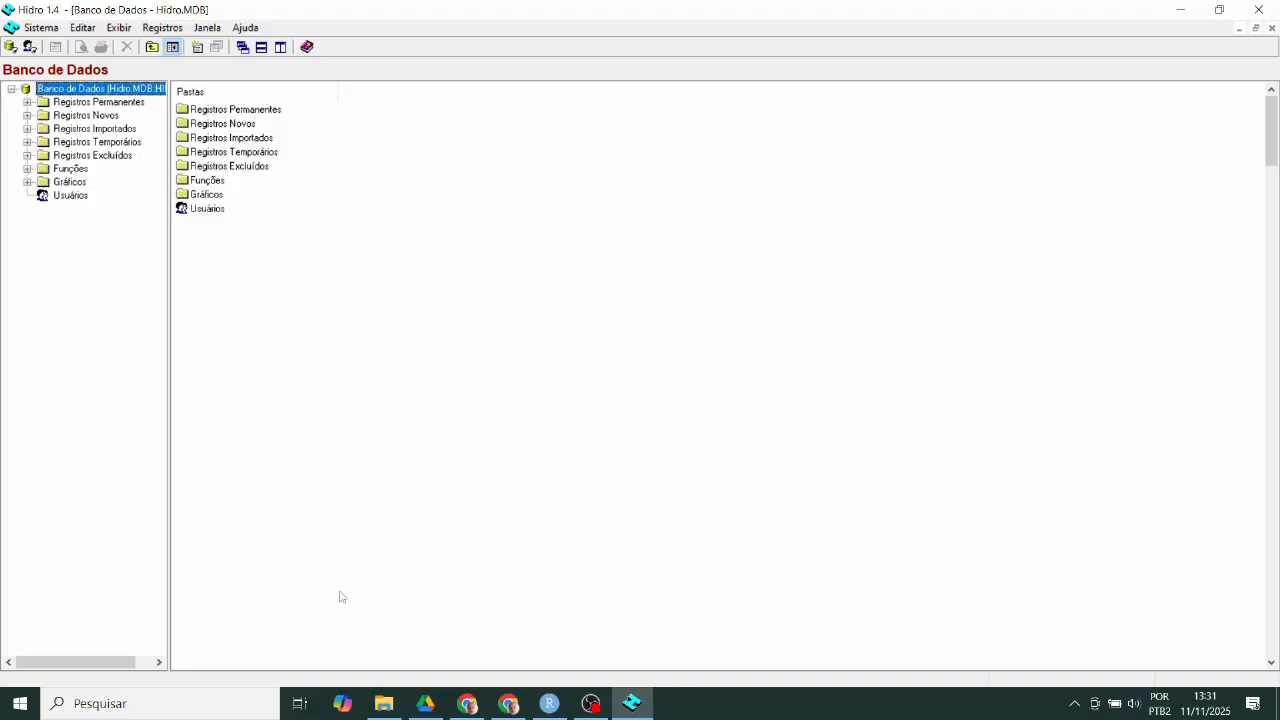
click(41, 28)
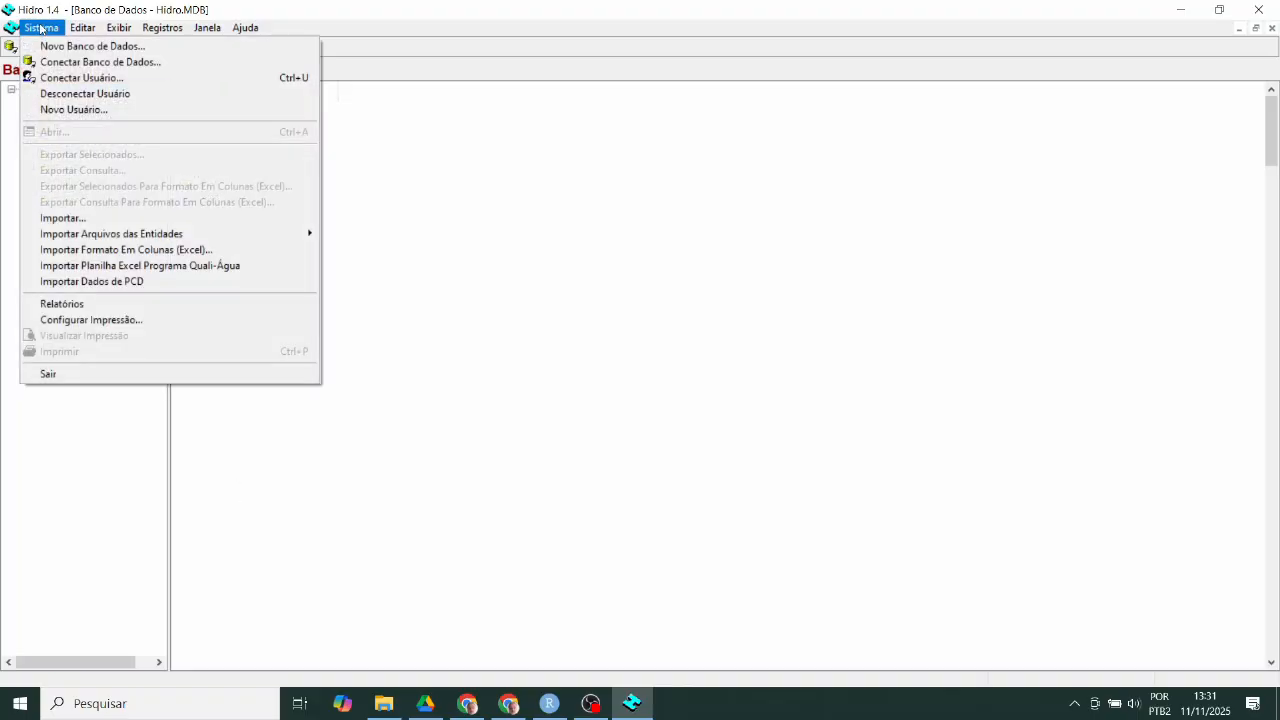
- Import the desktop file 2041003.mdb via Sistema > Importar
click(58, 218)
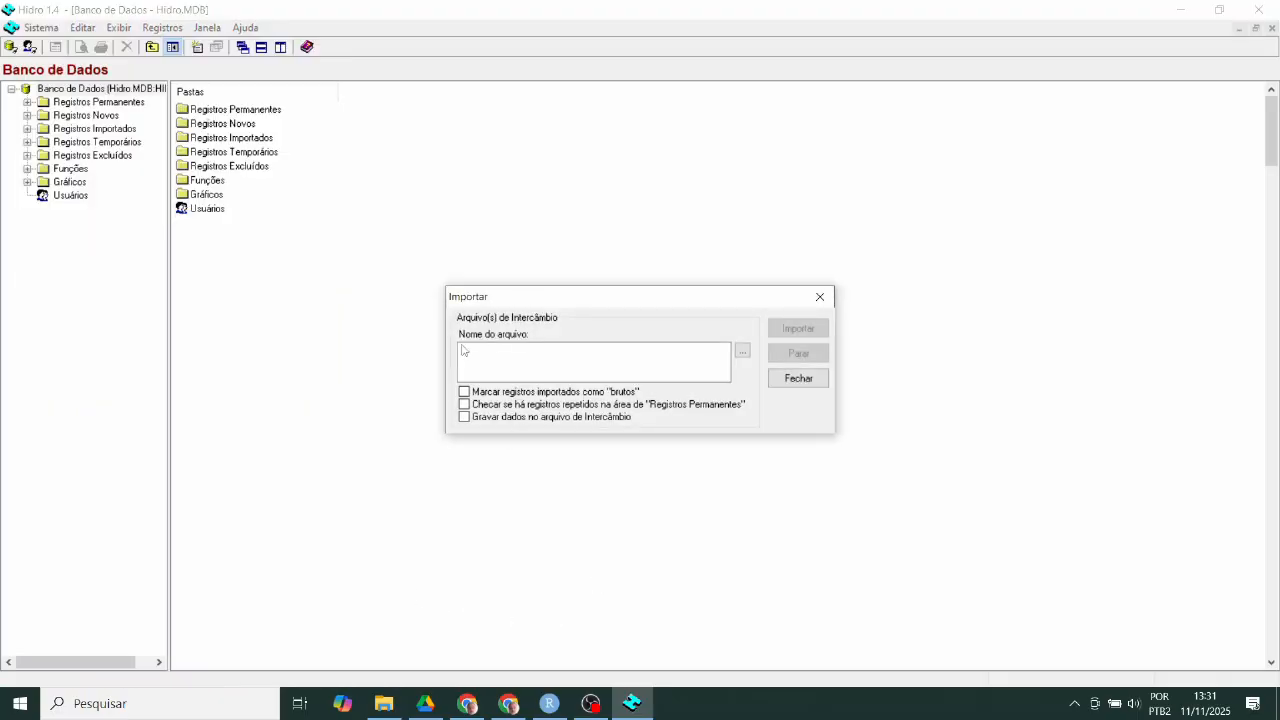
click(742, 352)
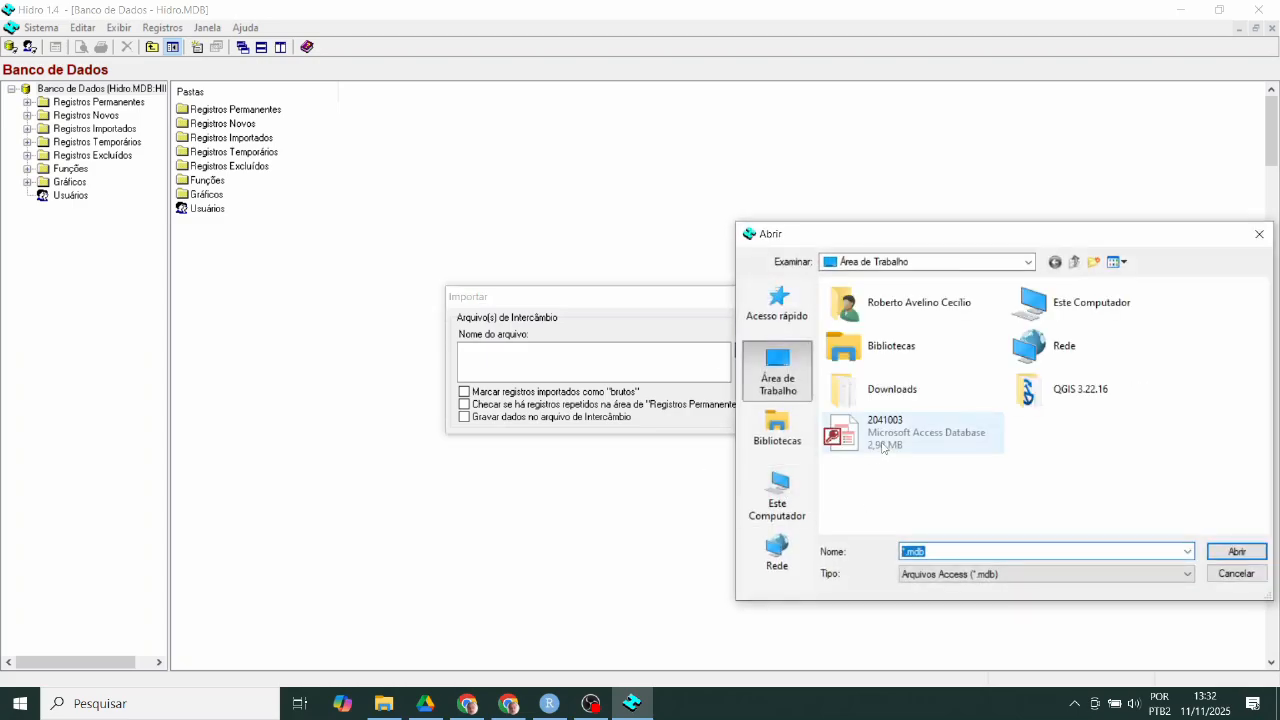
click(885, 440)
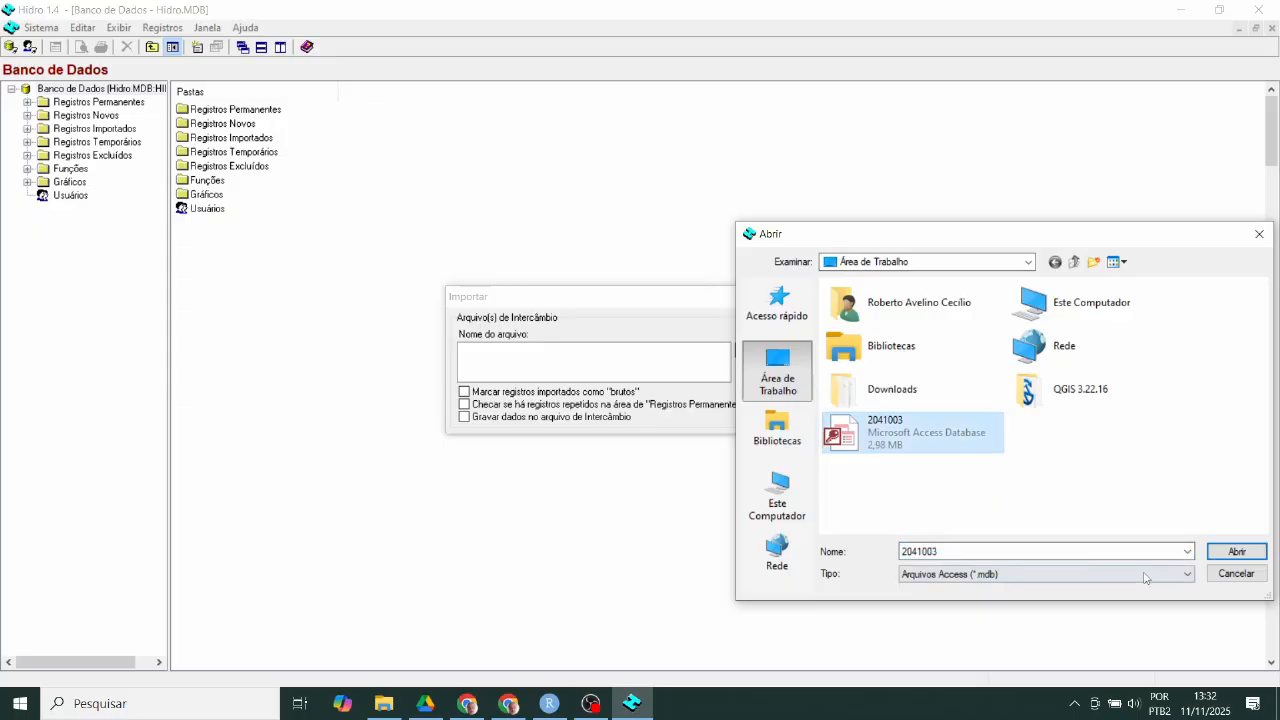
double_click(1019, 553)
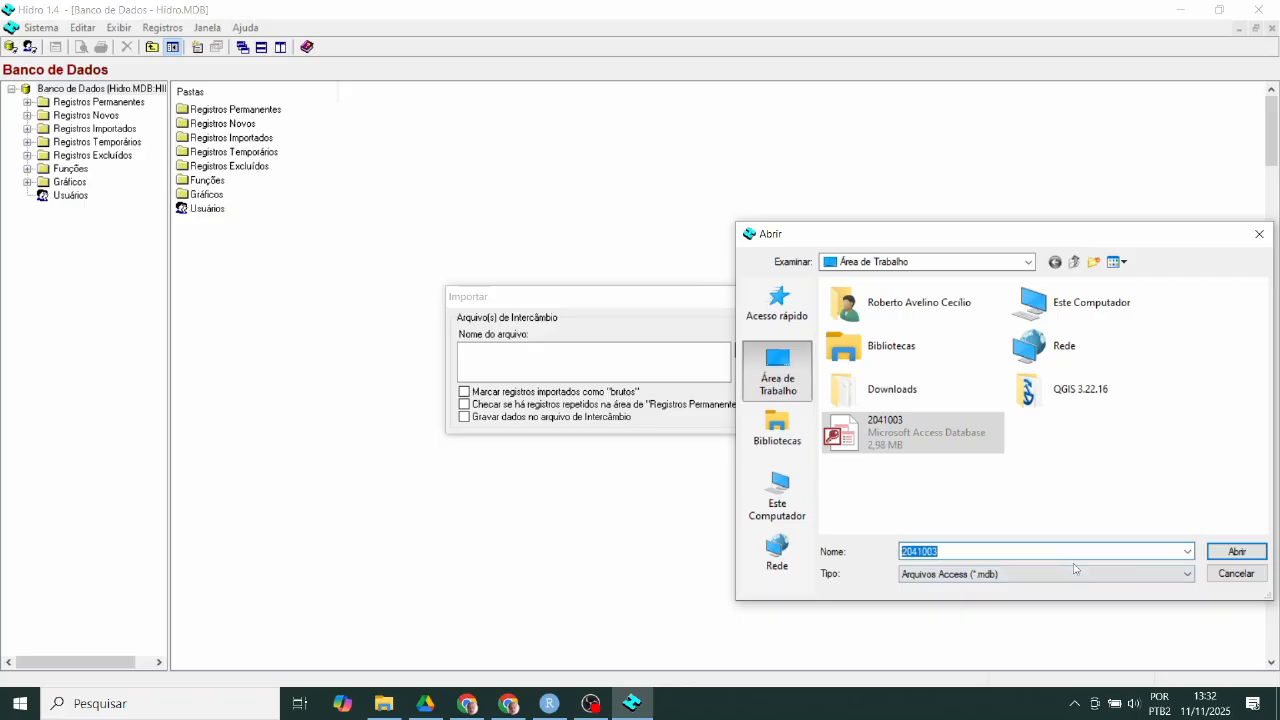
click(1237, 551)
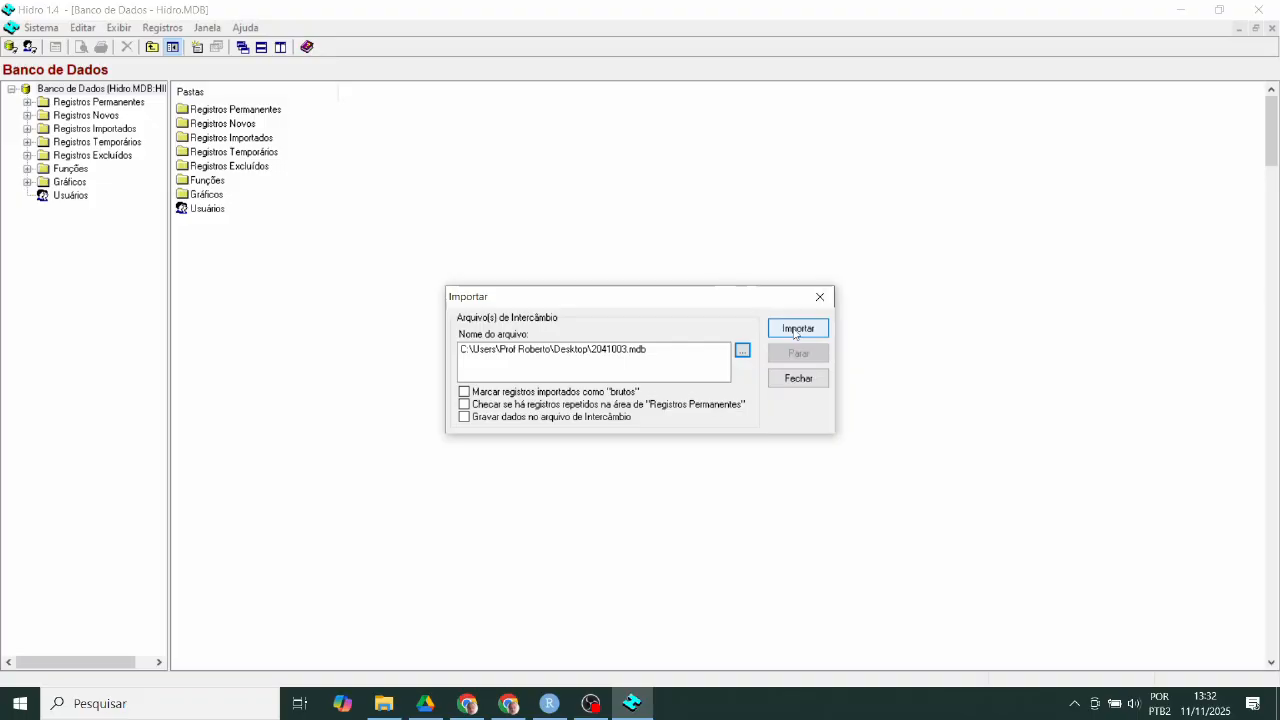
click(795, 331)
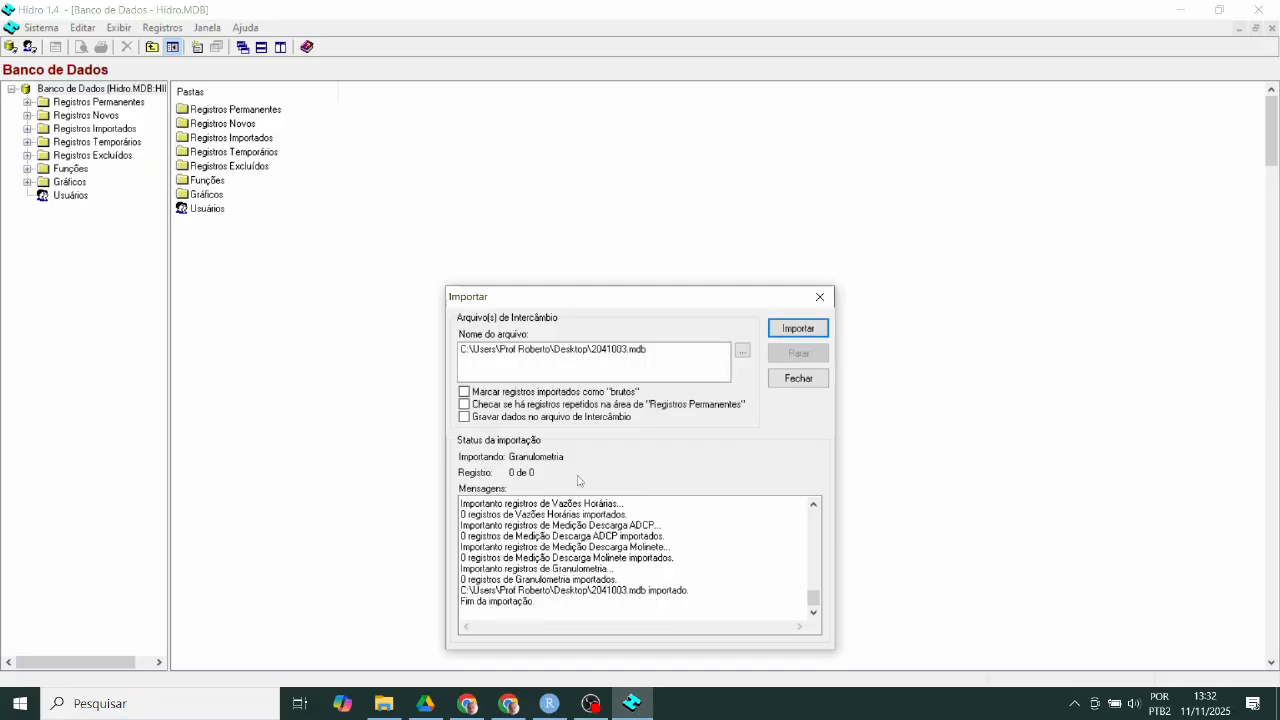
- Close the import window and view the imported Chuvas Diárias records under Registros Importados > Séries
click(803, 383)
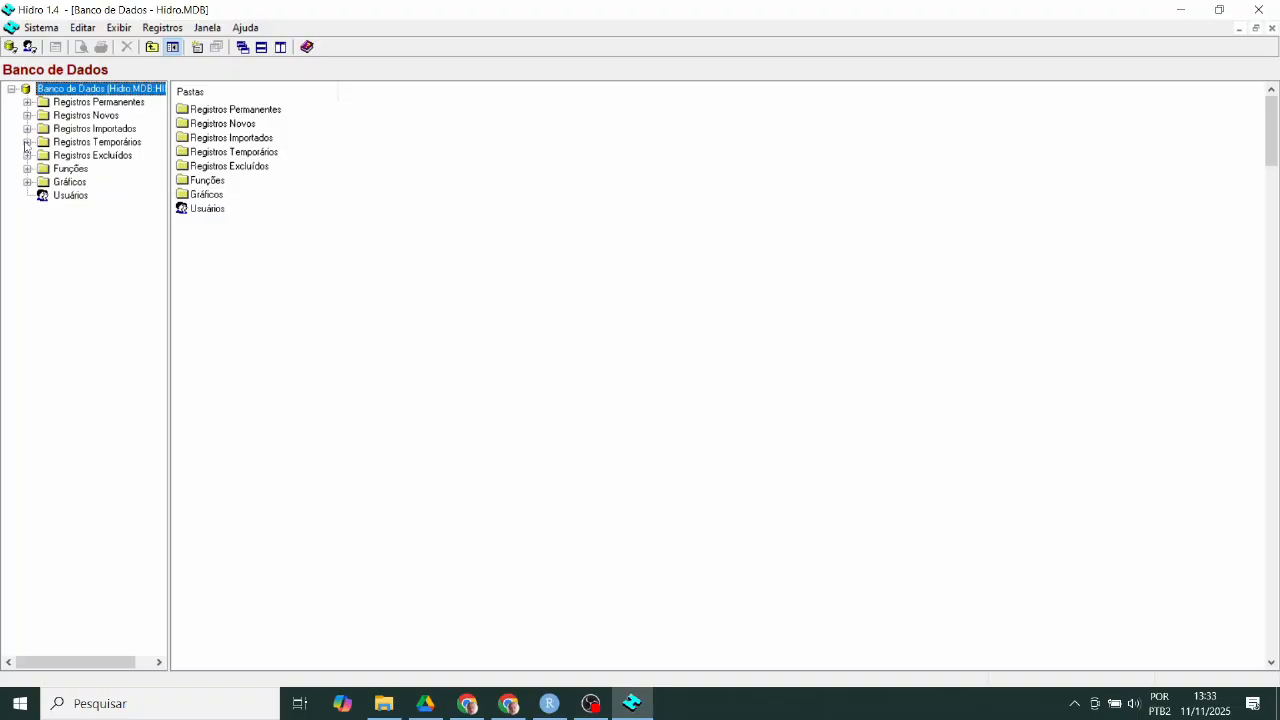
click(27, 143)
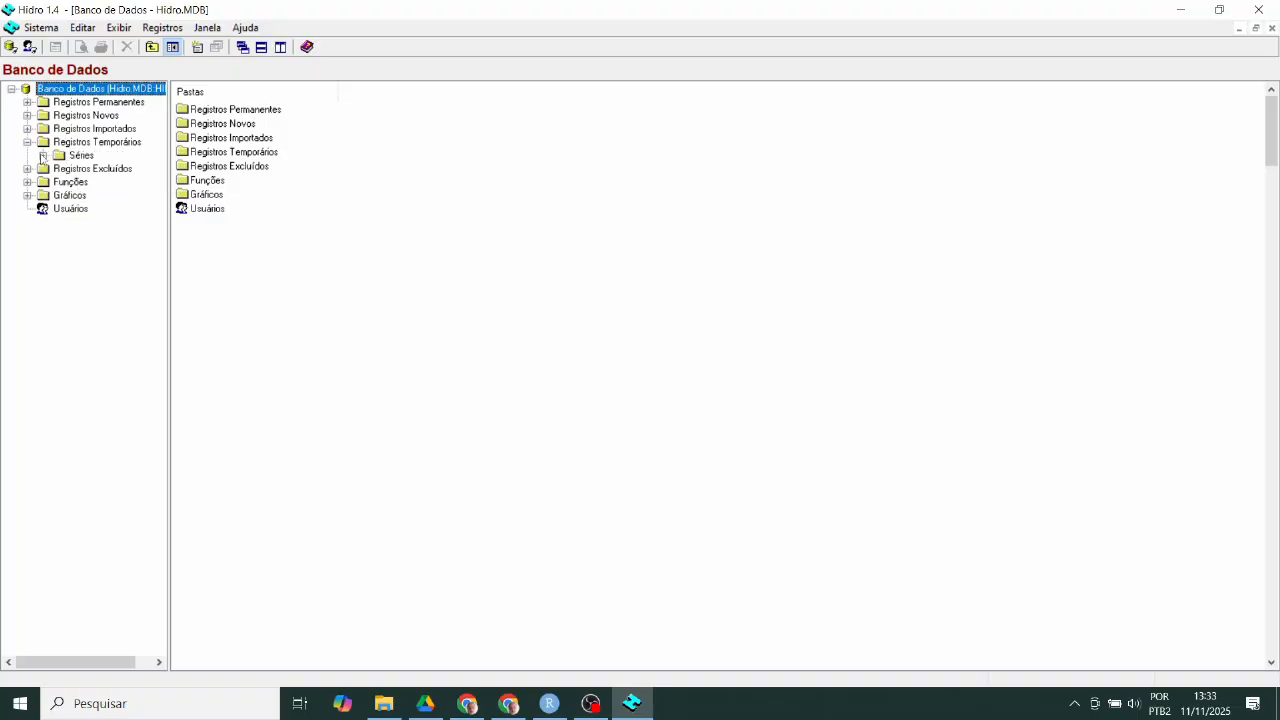
click(27, 143)
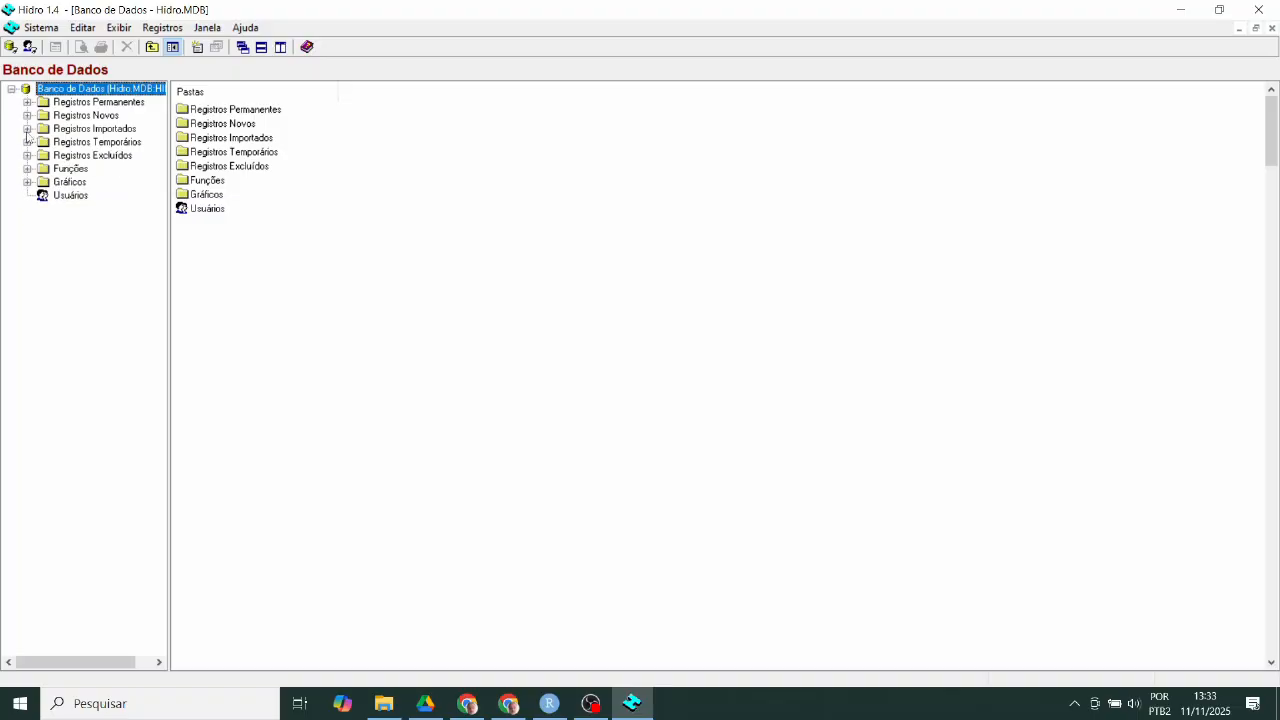
click(27, 129)
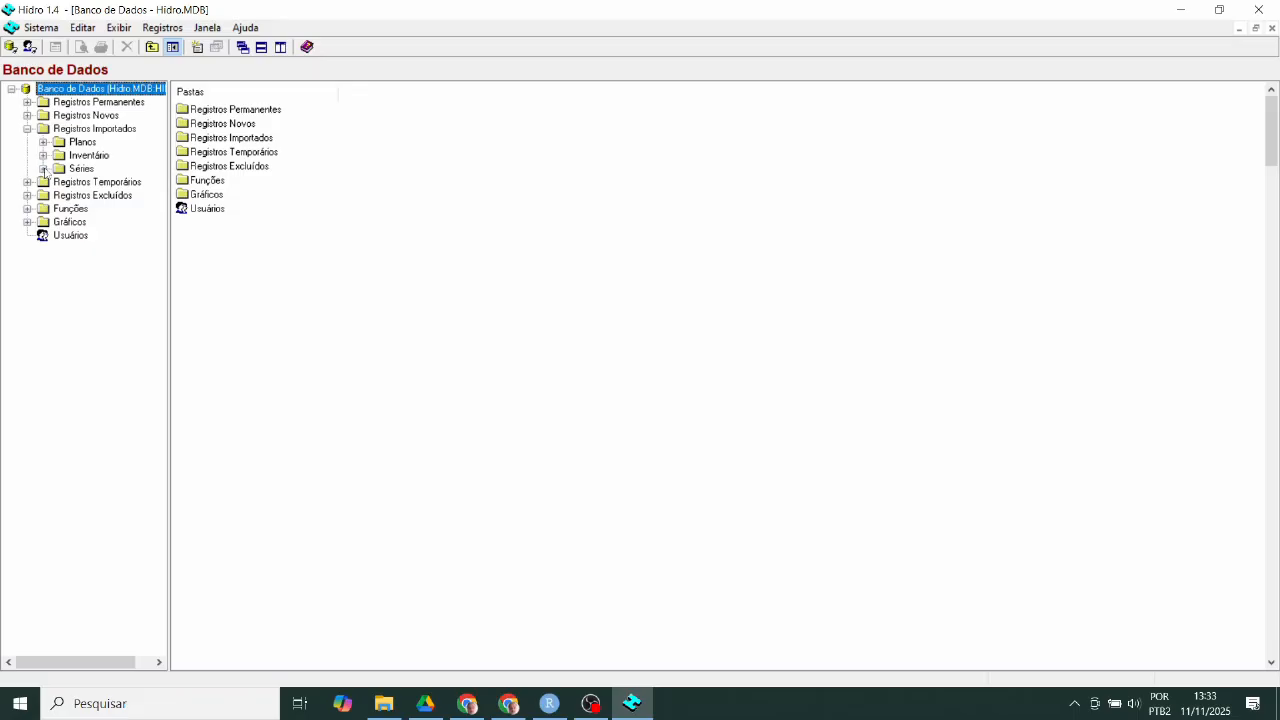
click(43, 169)
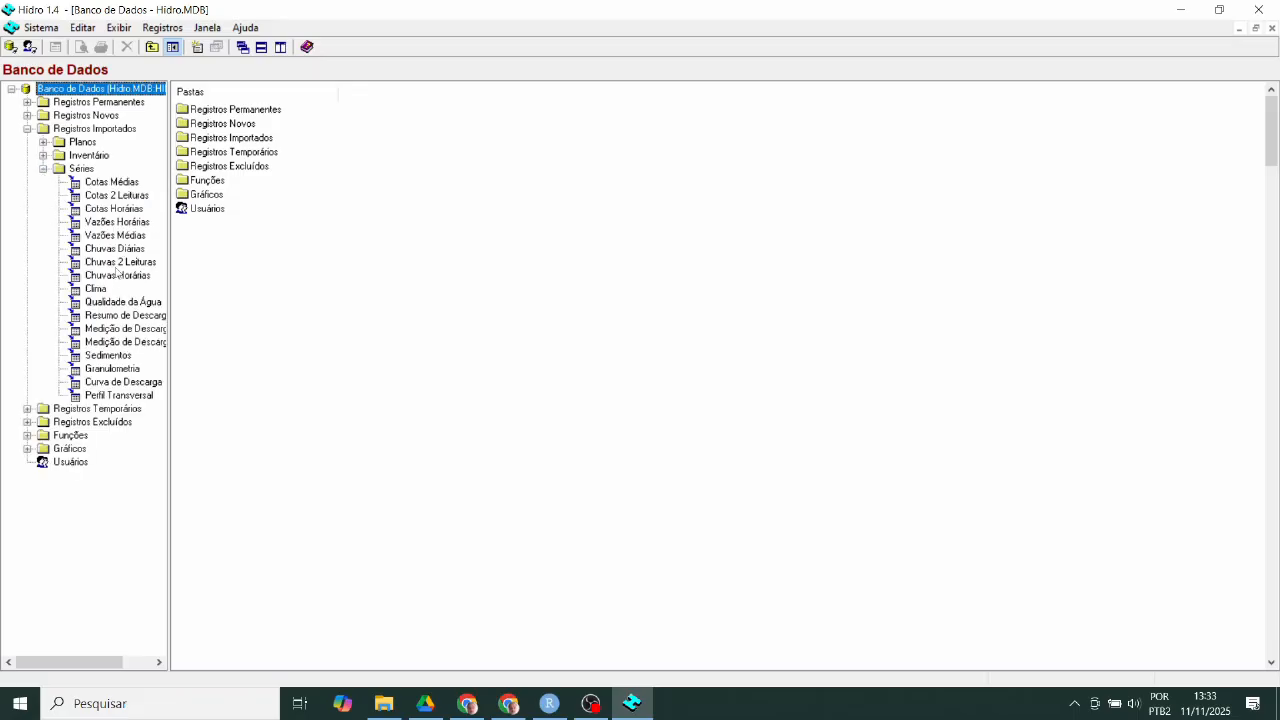
click(113, 250)
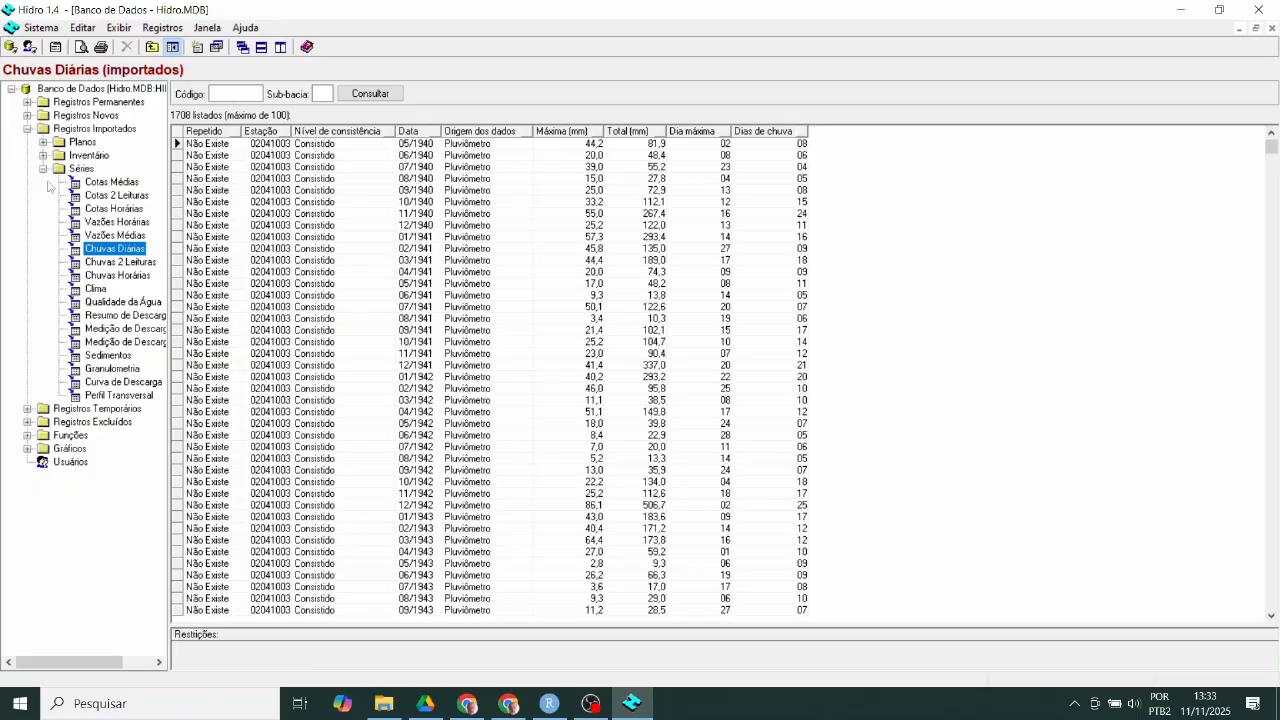
- Collapse Registros Importados and expand Funções > Estatísticas
click(27, 129)
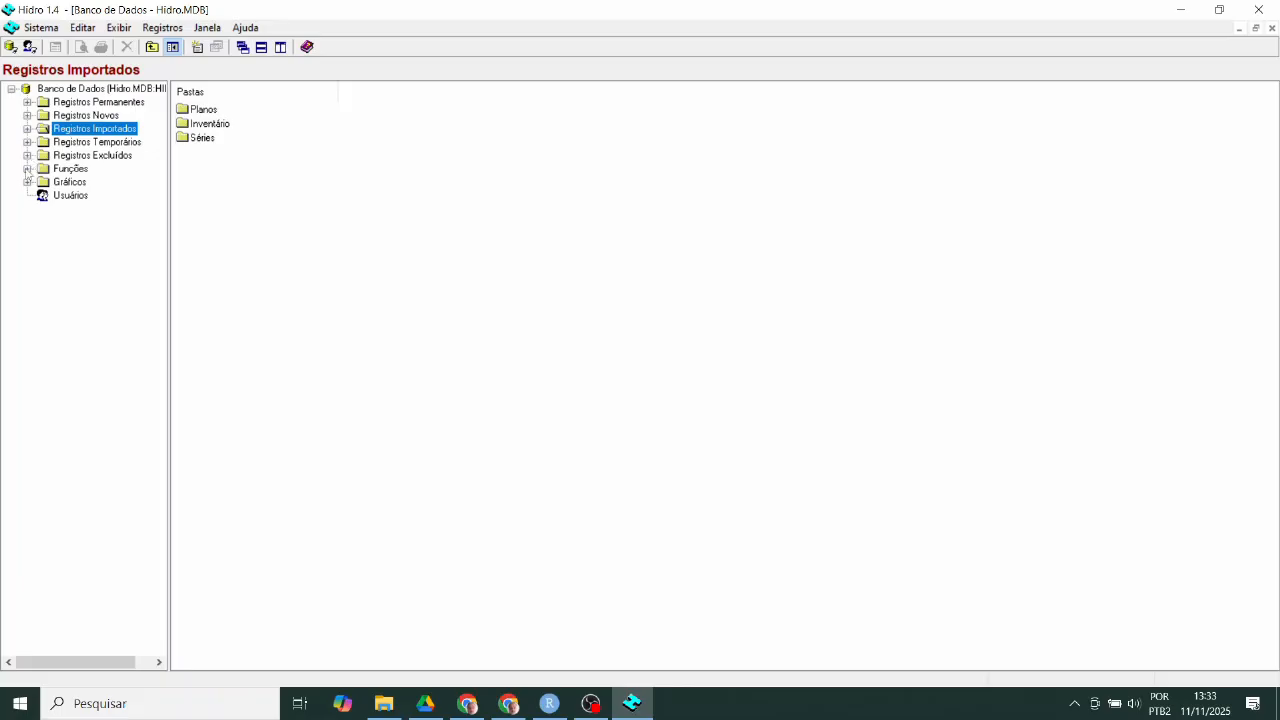
click(27, 169)
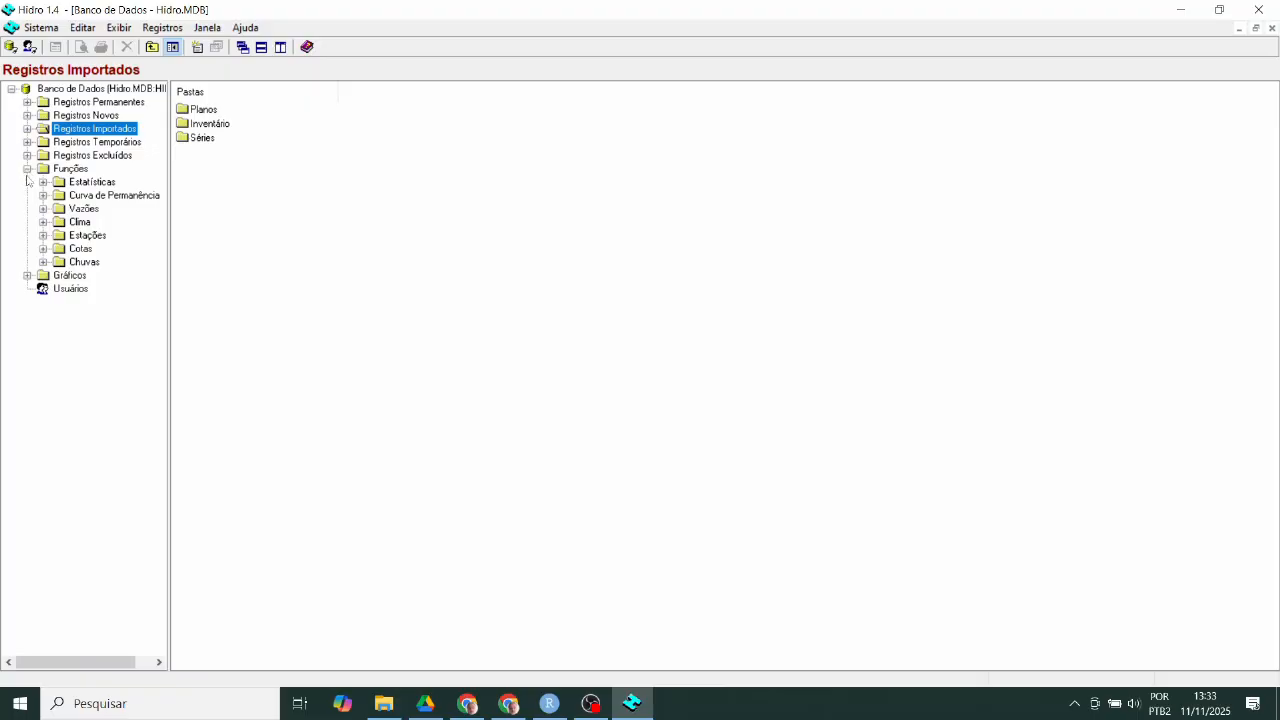
click(43, 182)
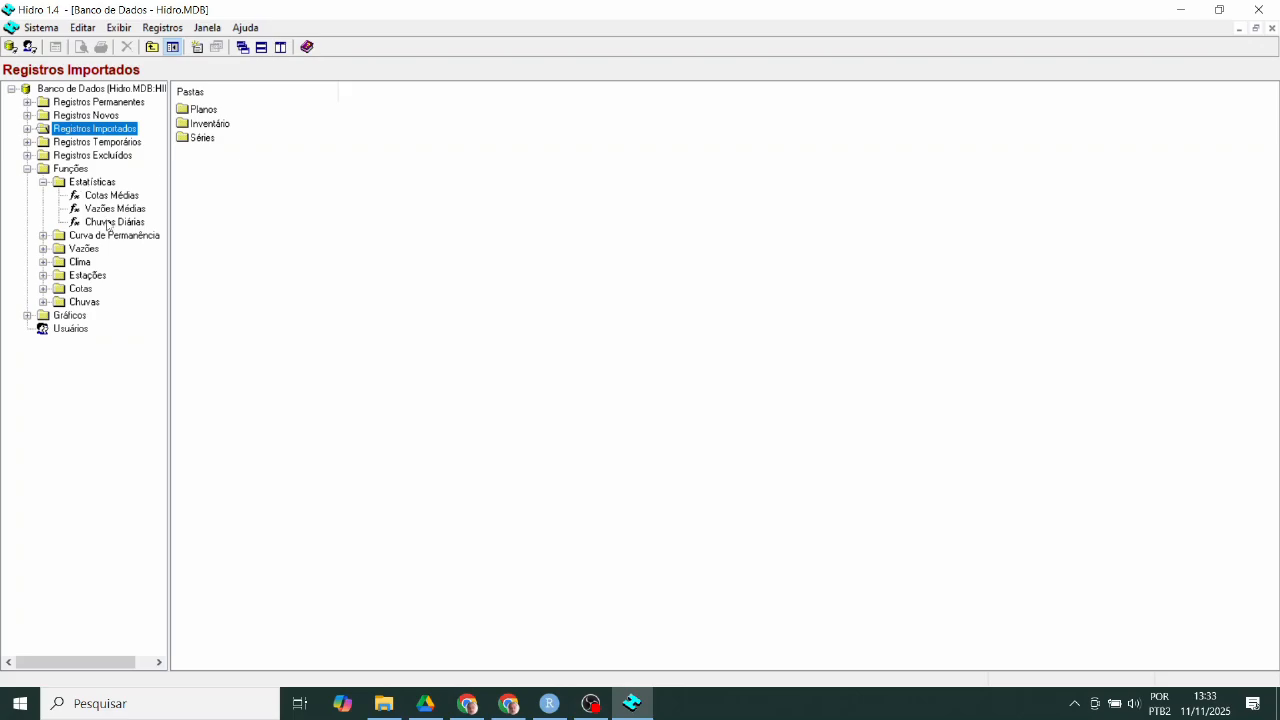
- Open Chuvas Diárias statistics and load the Bruto series for station code 02041003
double_click(108, 222)
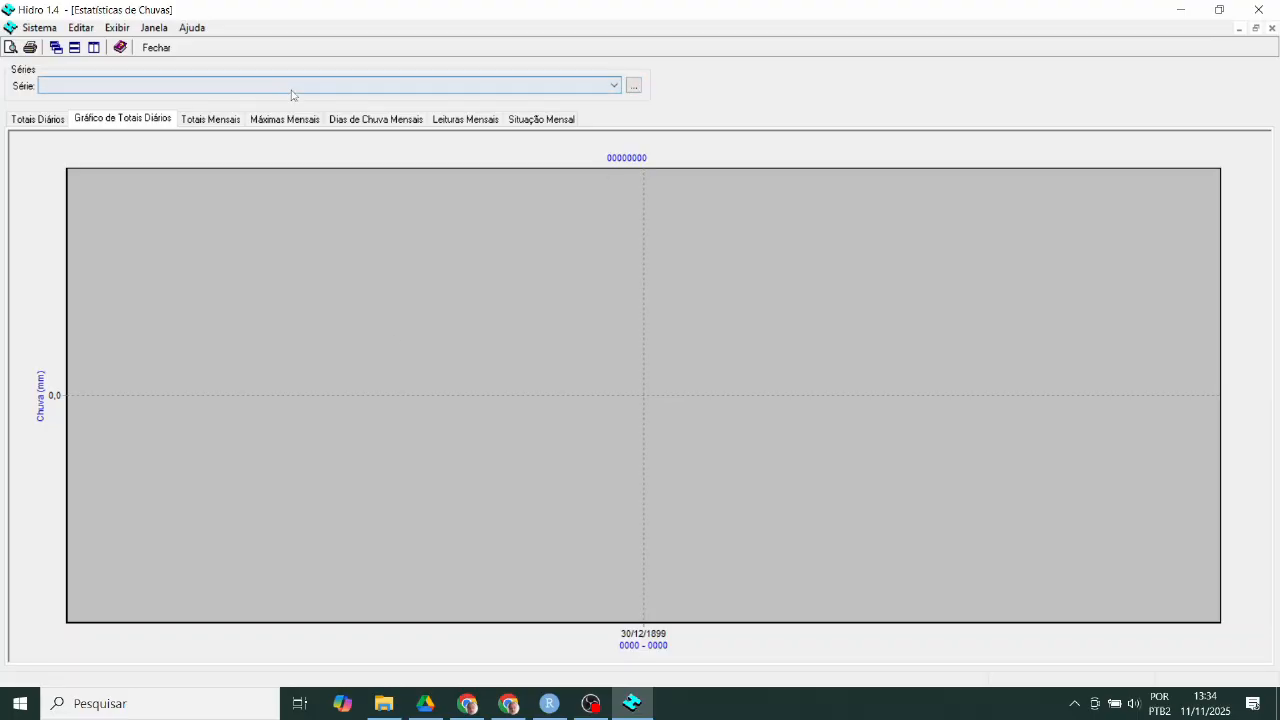
click(632, 88)
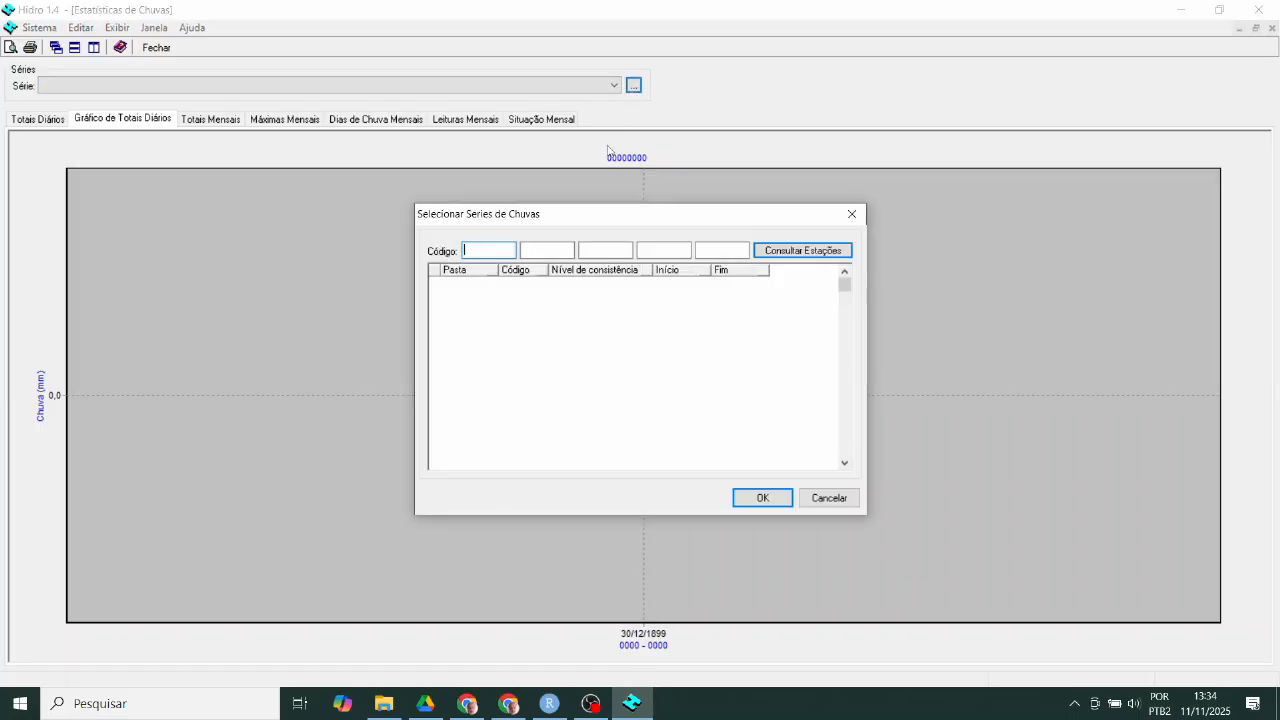
text(2041003)
click(465, 250)
text(0)
click(808, 251)
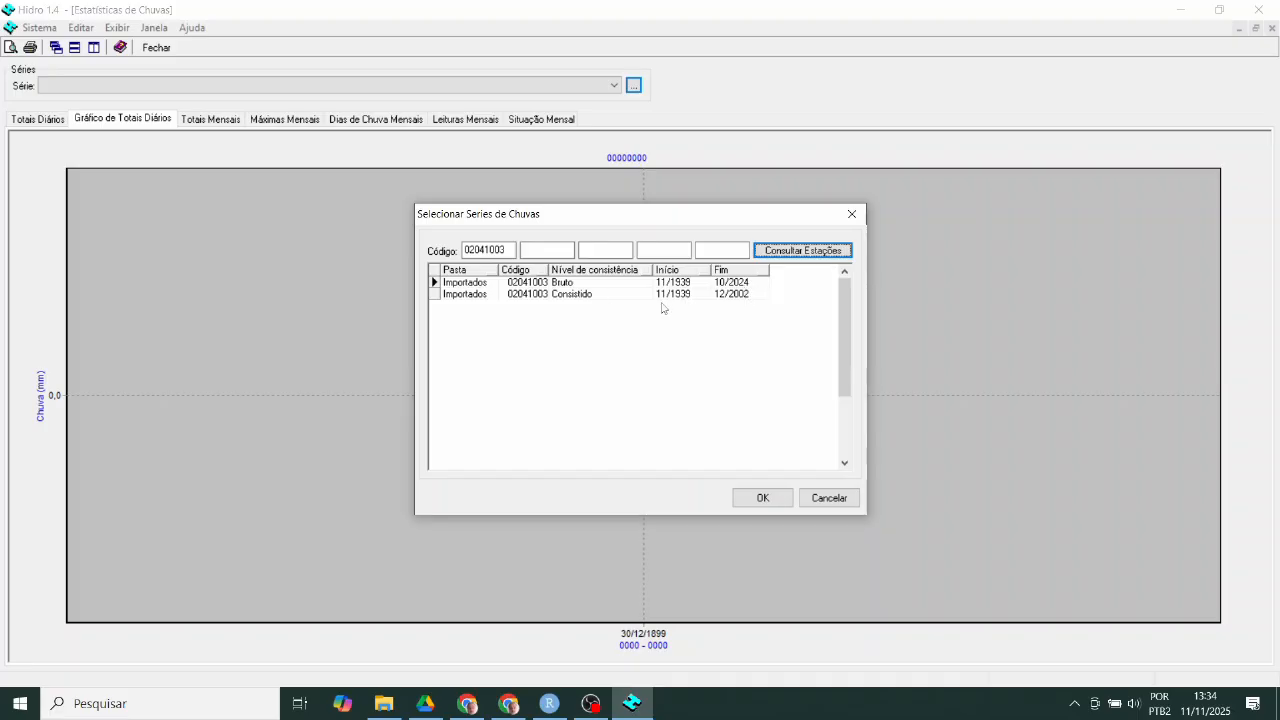
click(572, 287)
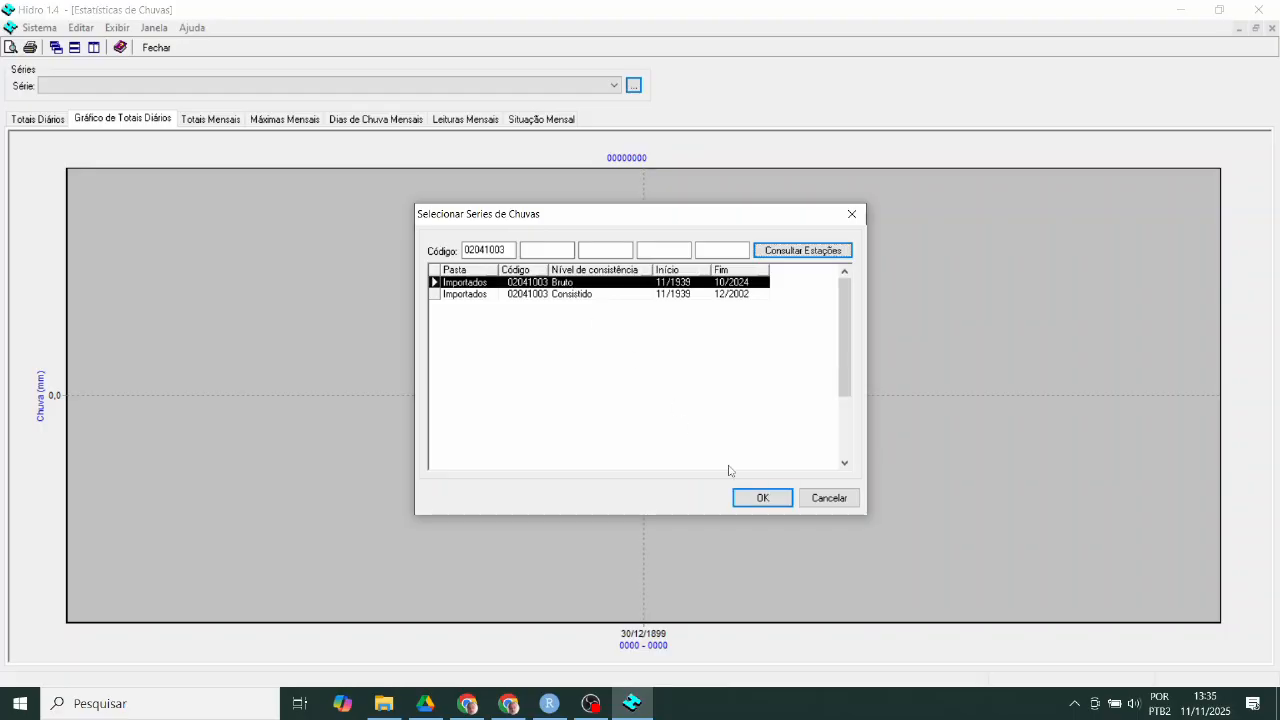
click(766, 498)
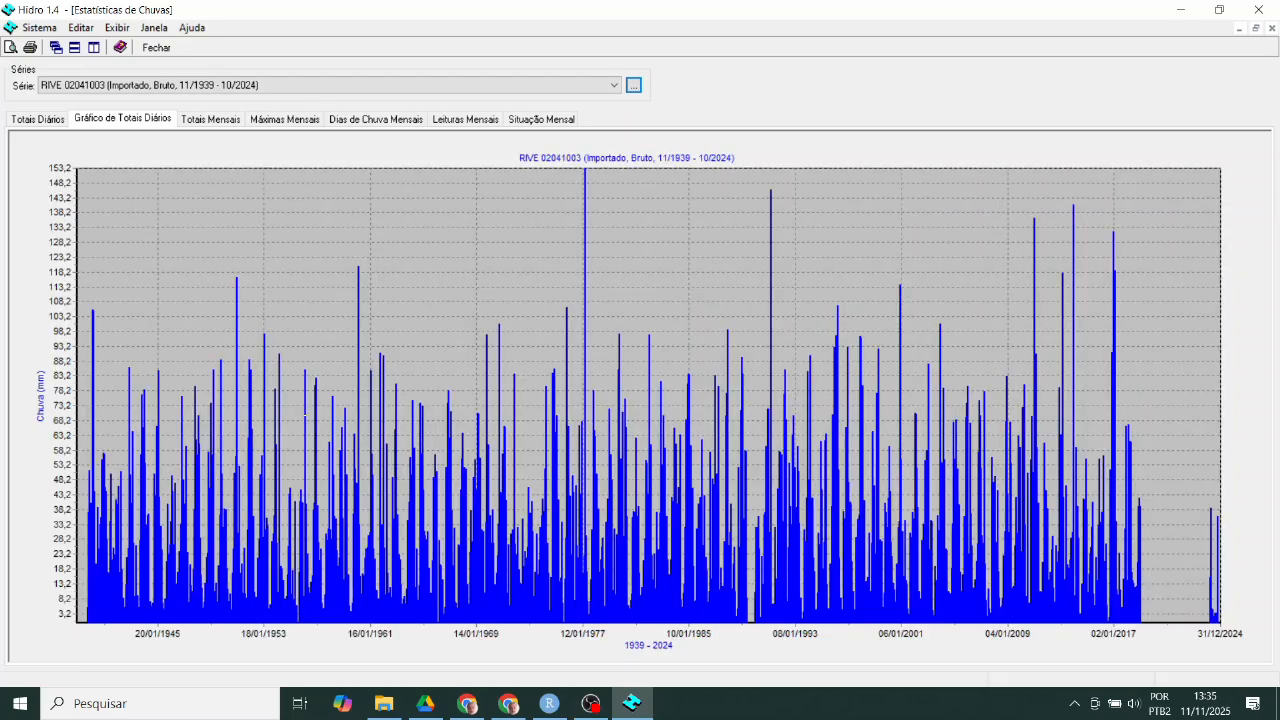
- Scroll through the Totais Diários table, revisit the daily chart, then show the Totais Mensais table
click(40, 121)
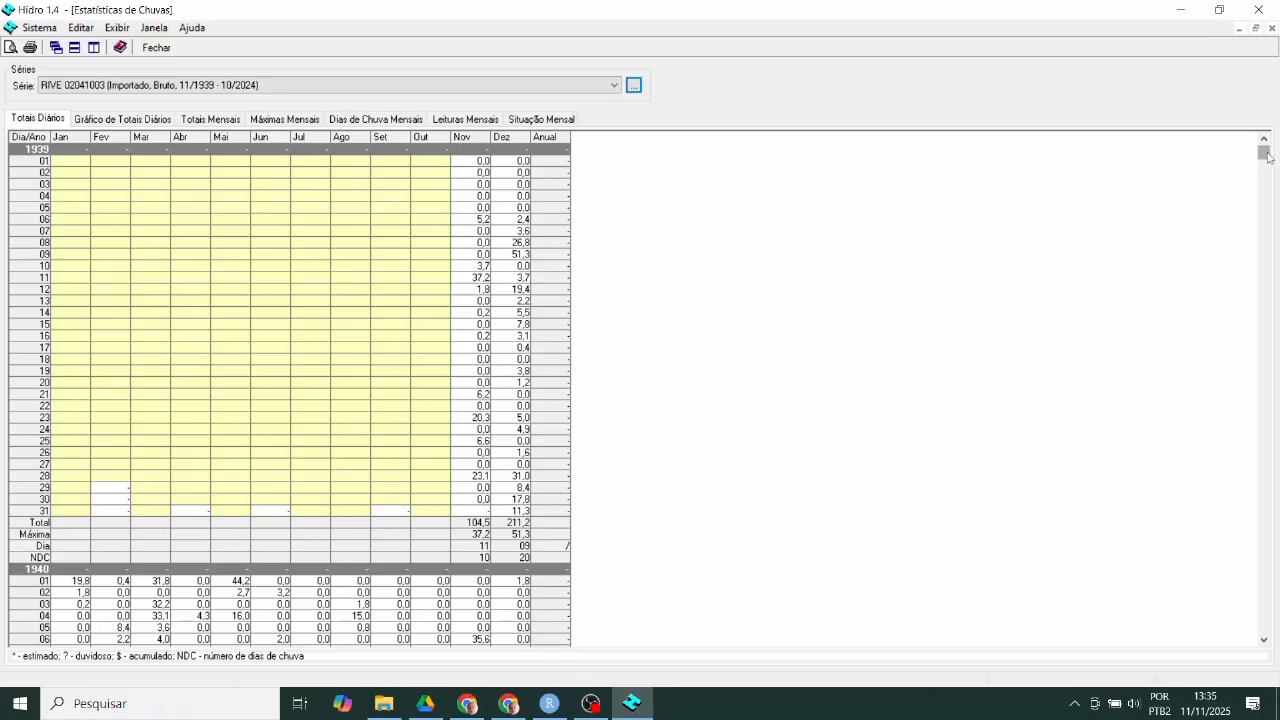
drag(1267, 155, 1267, 625)
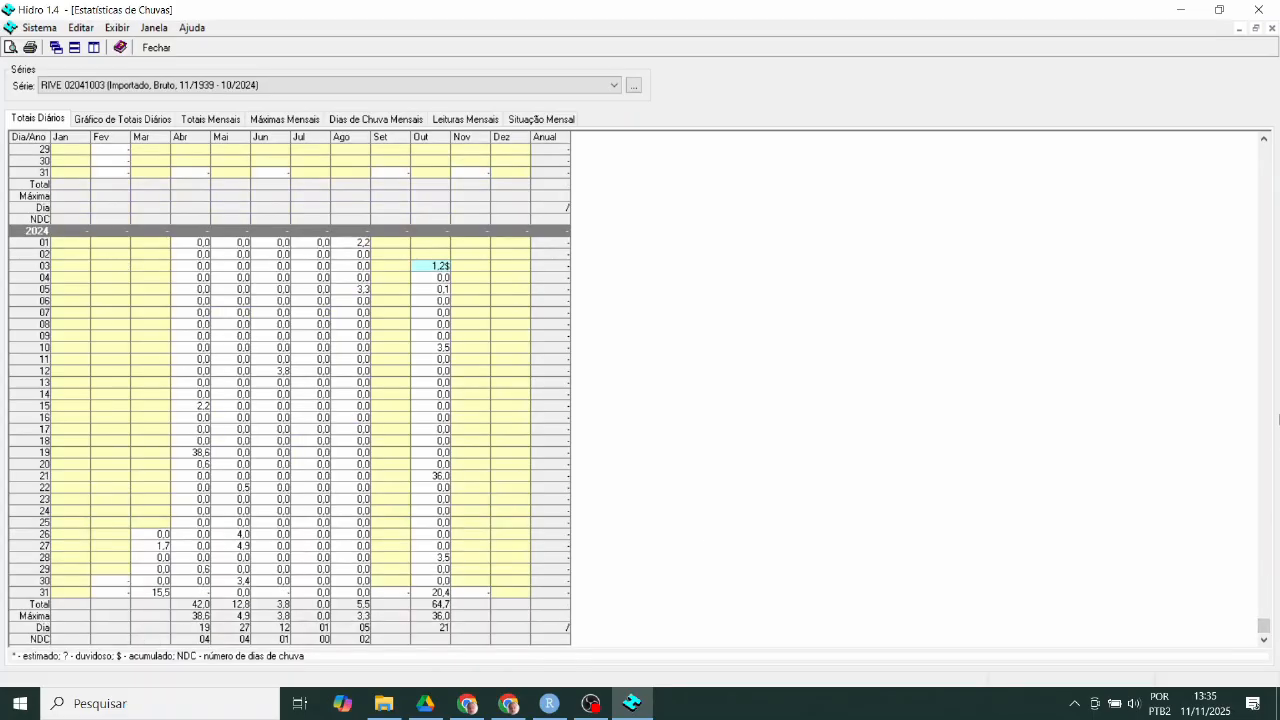
drag(1263, 626, 1238, 148)
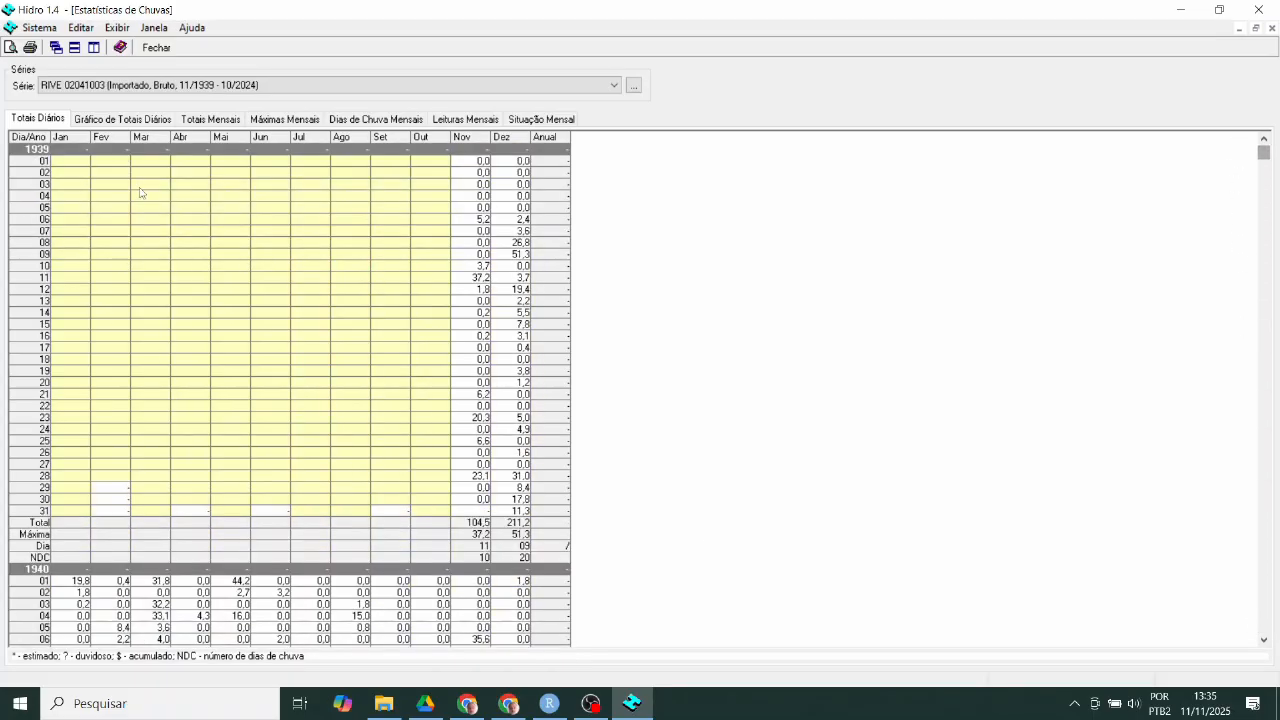
click(95, 122)
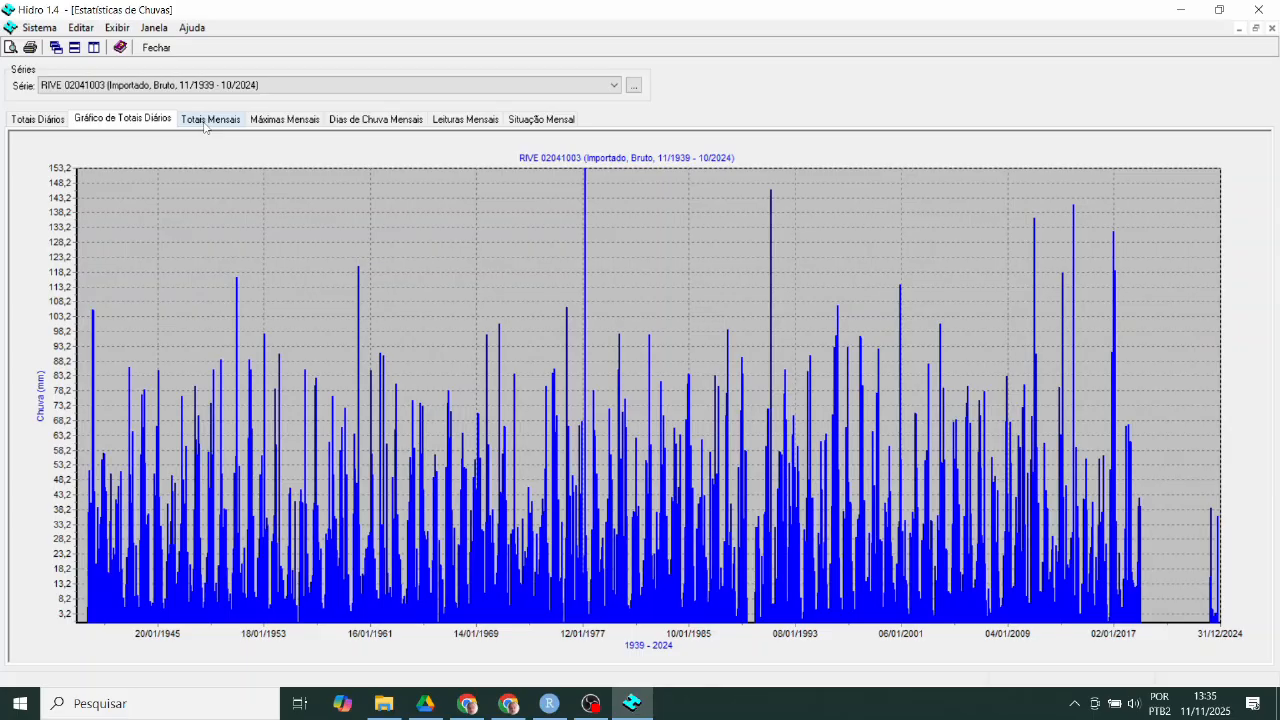
click(205, 122)
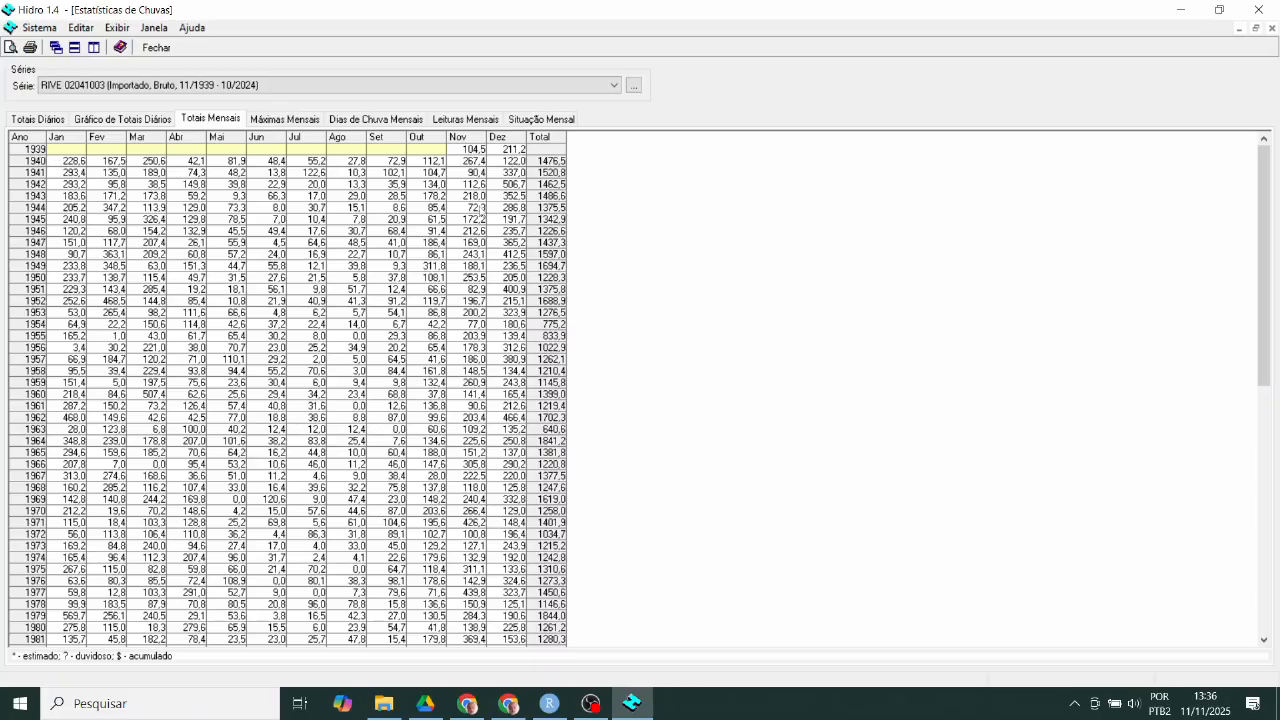
scroll(451, 378, down, 13)
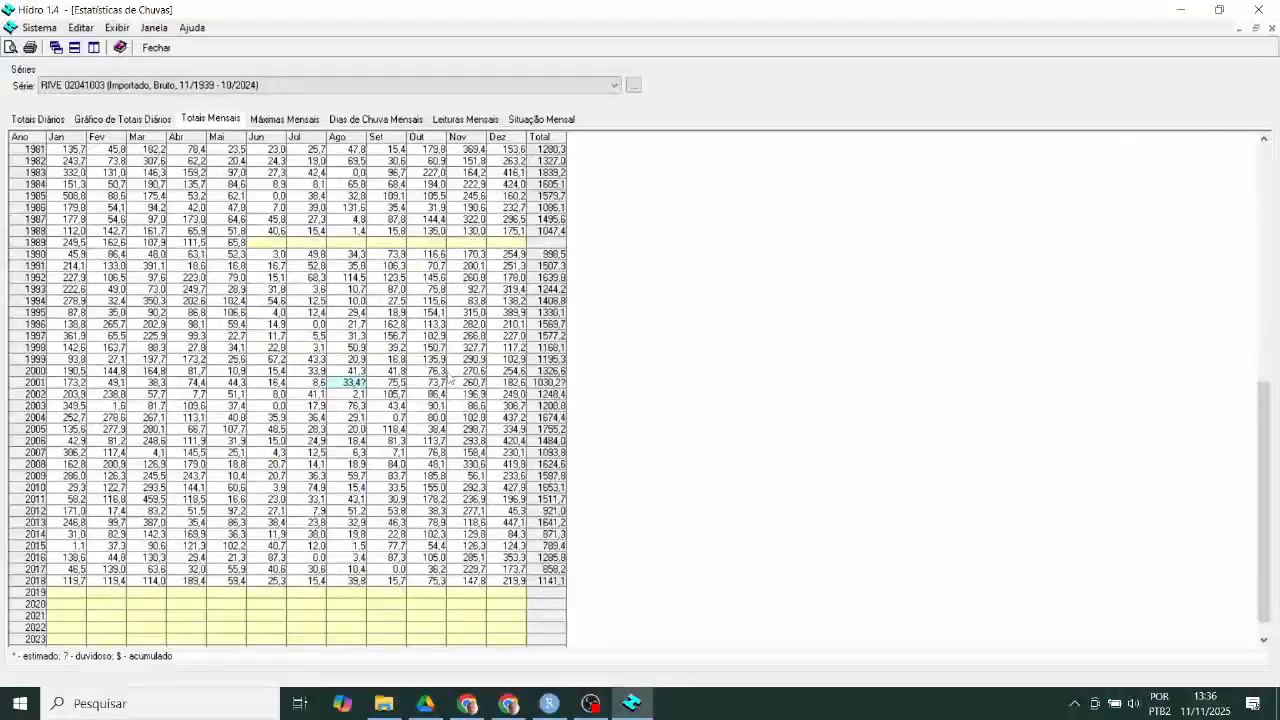
scroll(451, 378, up, 13)
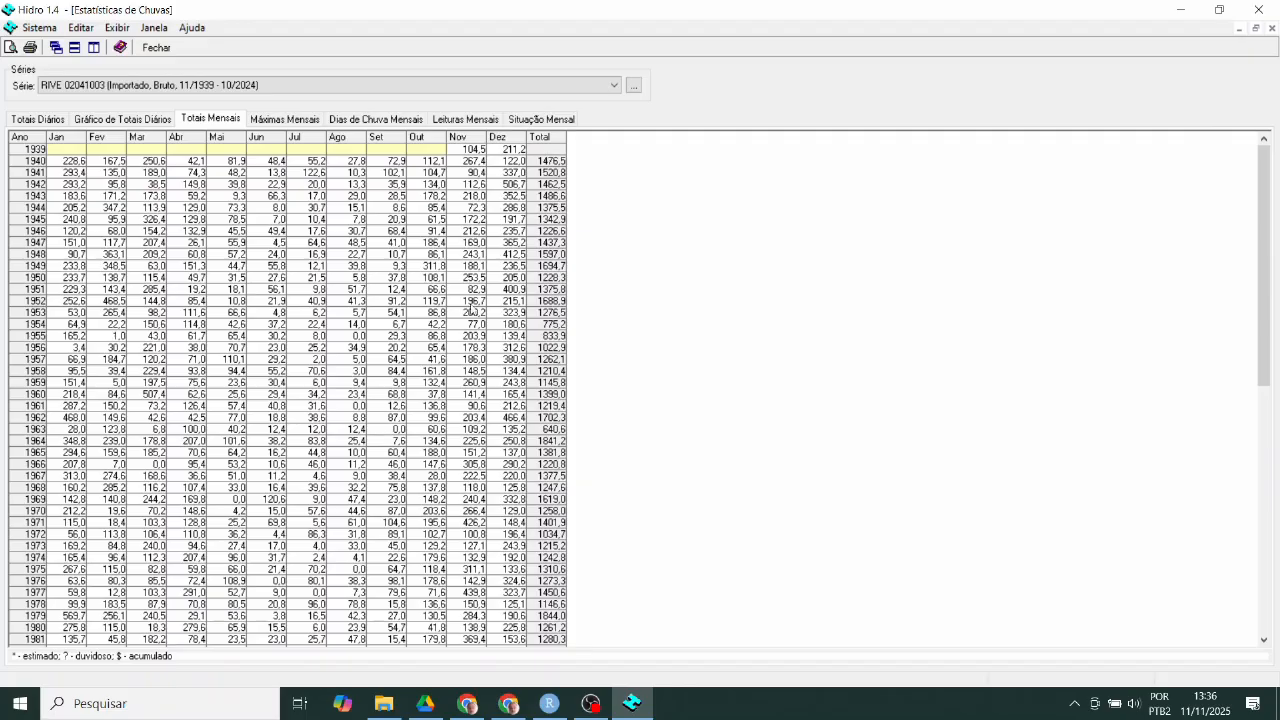
scroll(471, 308, down, 1)
scroll(456, 302, up, 1)
scroll(390, 540, down, 10)
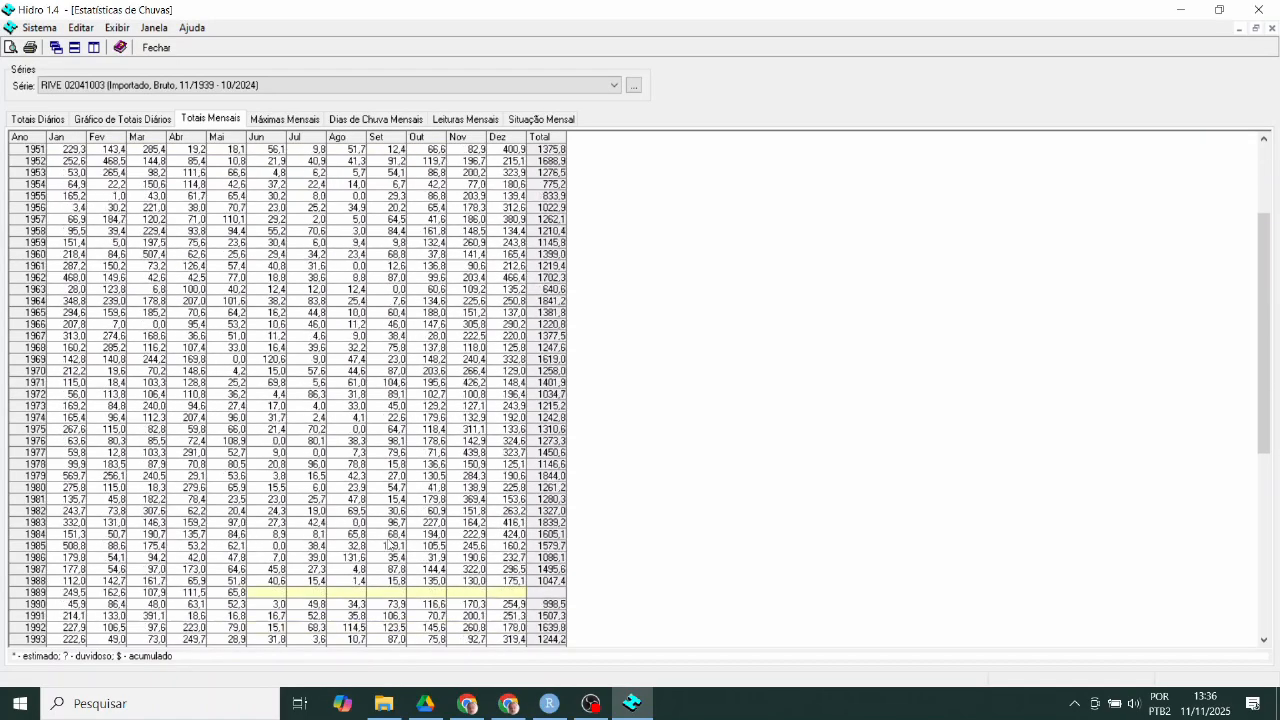
scroll(390, 541, down, 4)
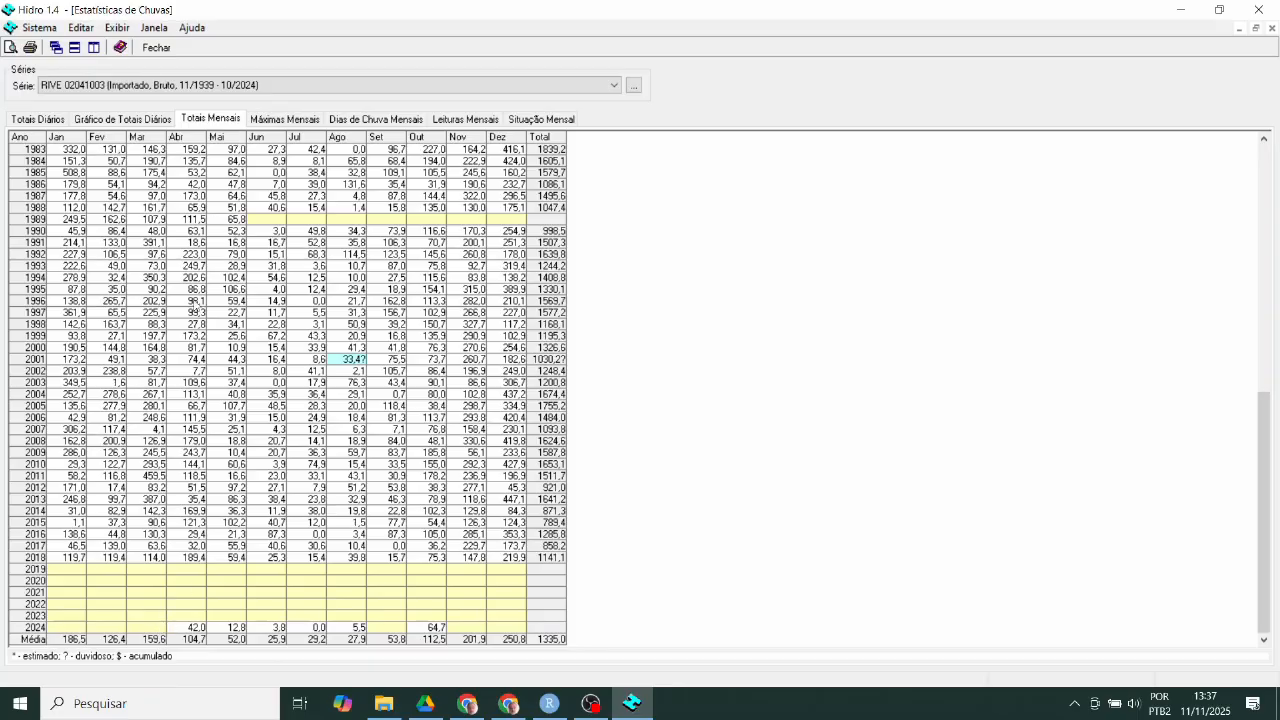
scroll(196, 301, up, 15)
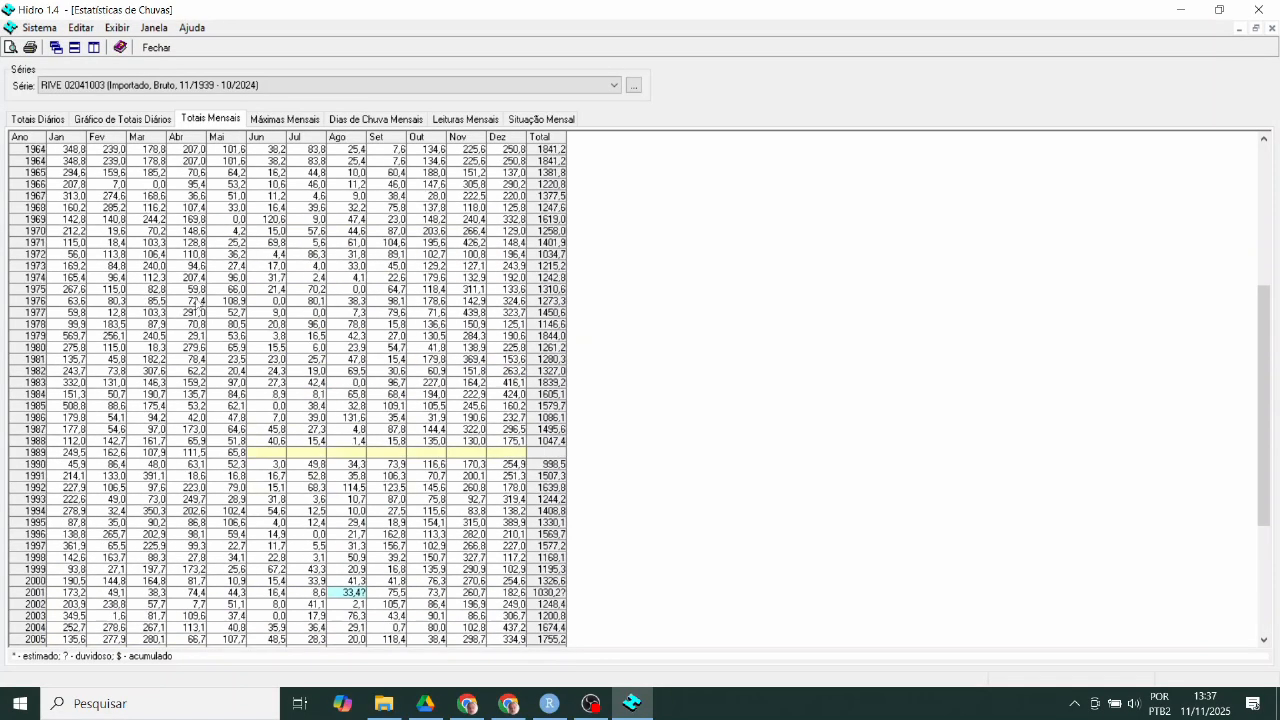
- Review RIVE 02041003's Máximas Mensais, Dias de Chuva Mensais, Leituras Mensais and Situação Mensal tables
click(289, 120)
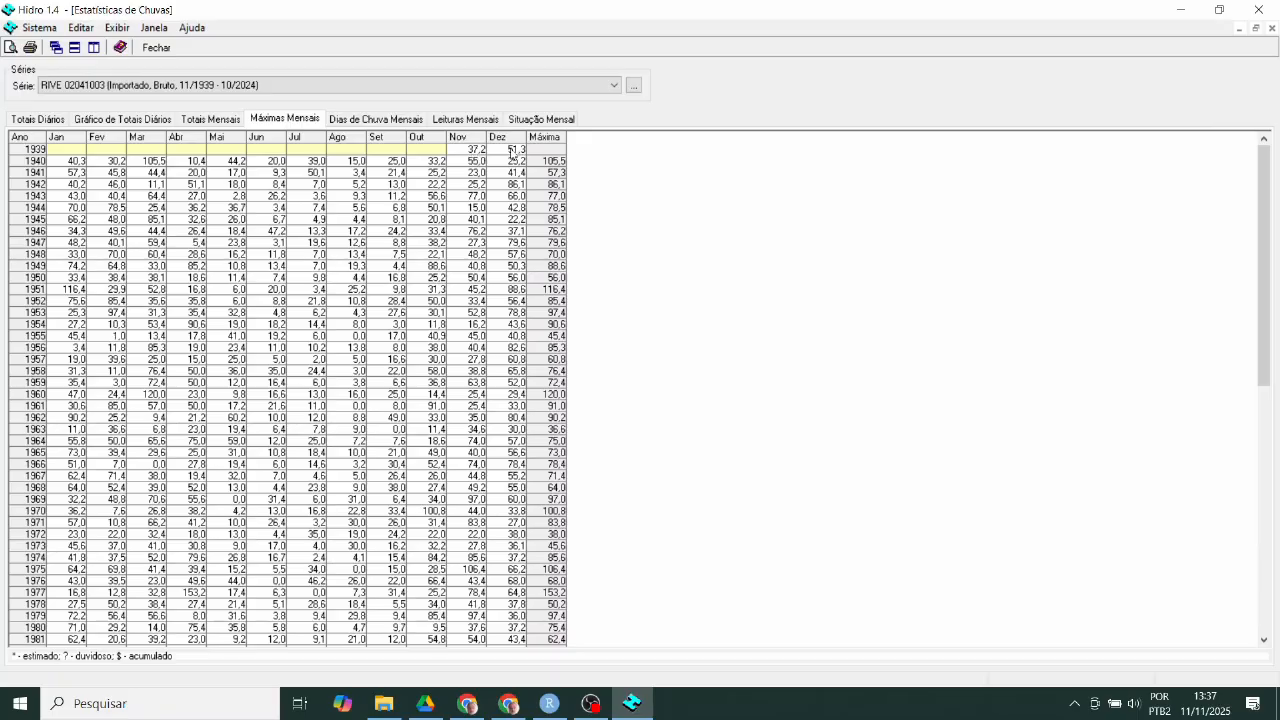
click(383, 122)
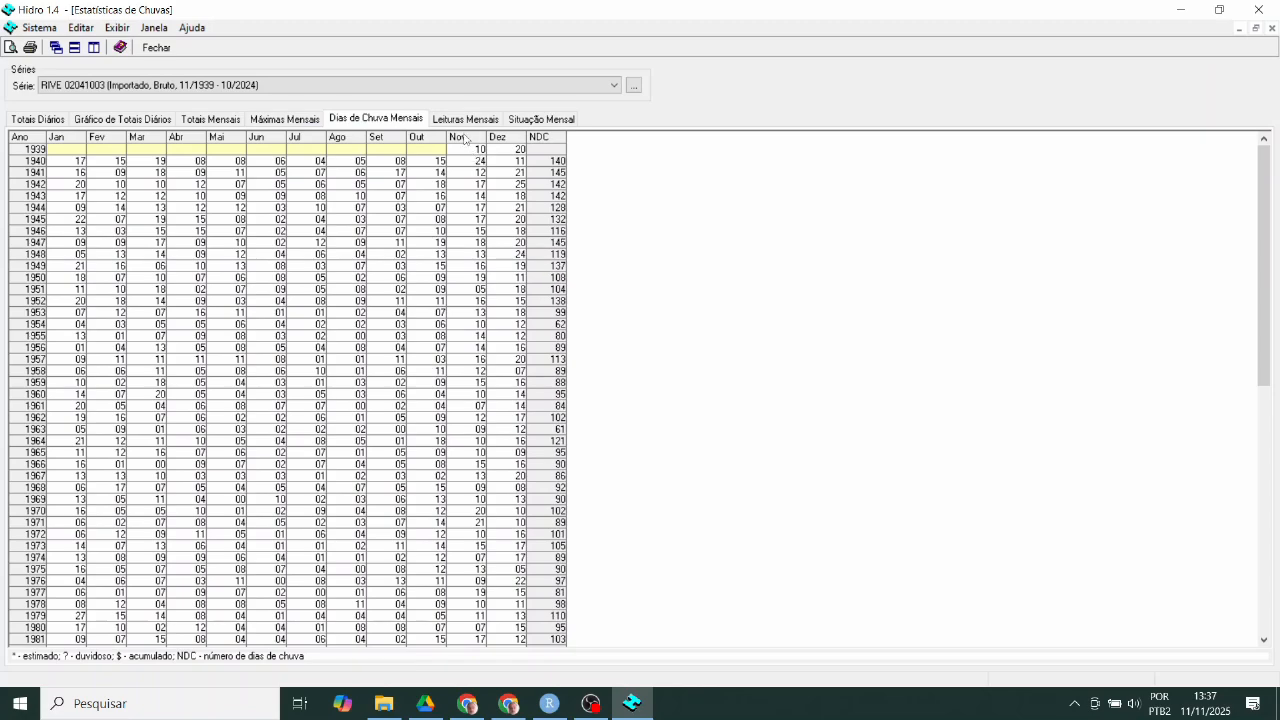
click(458, 121)
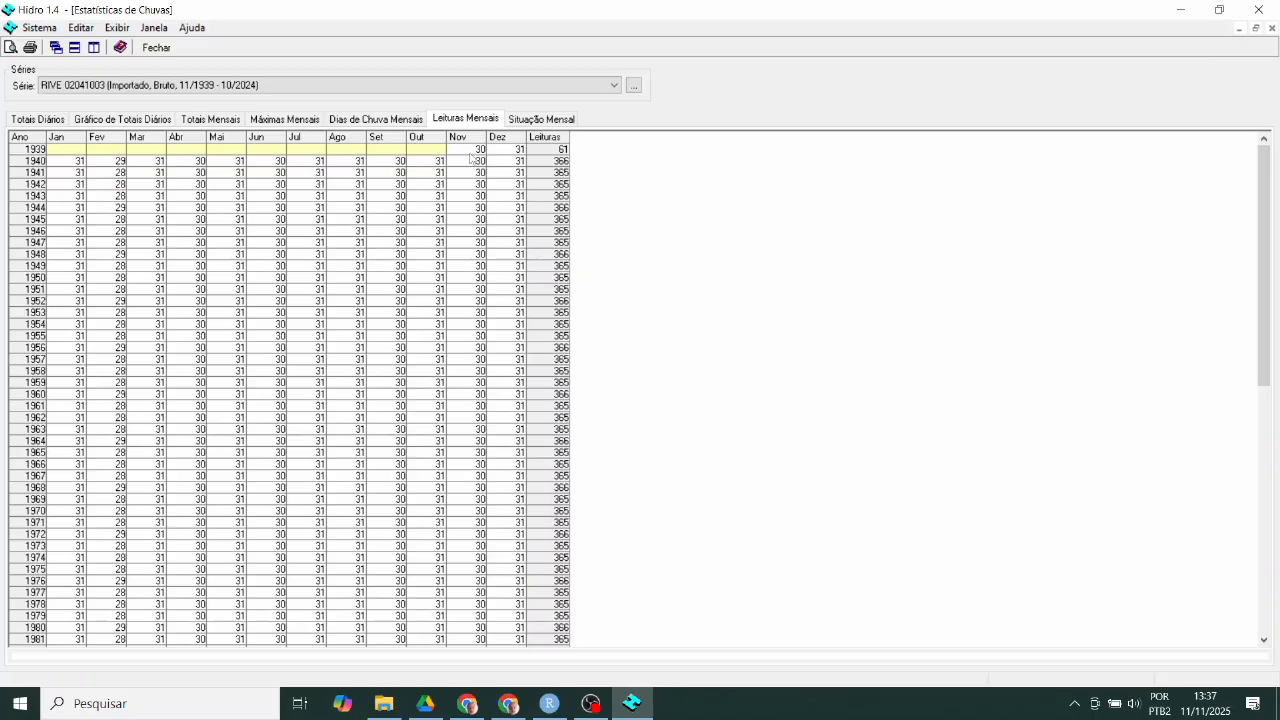
click(549, 121)
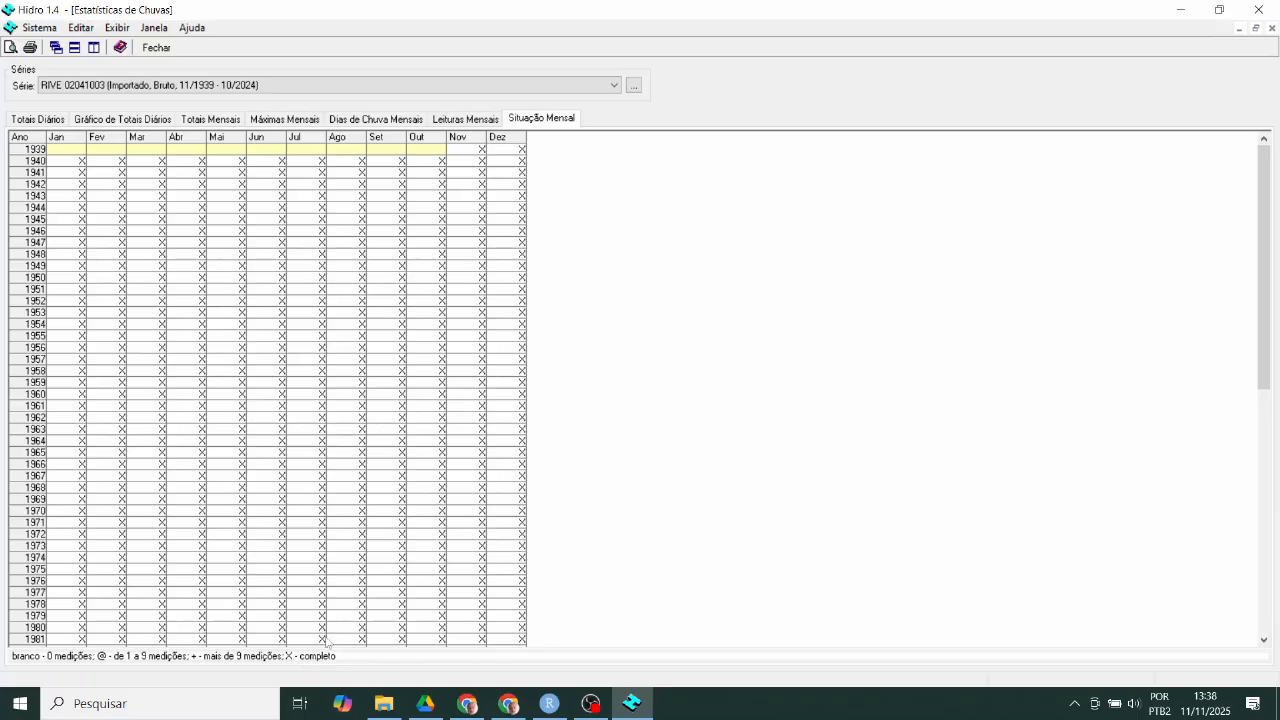
scroll(354, 518, down, 5)
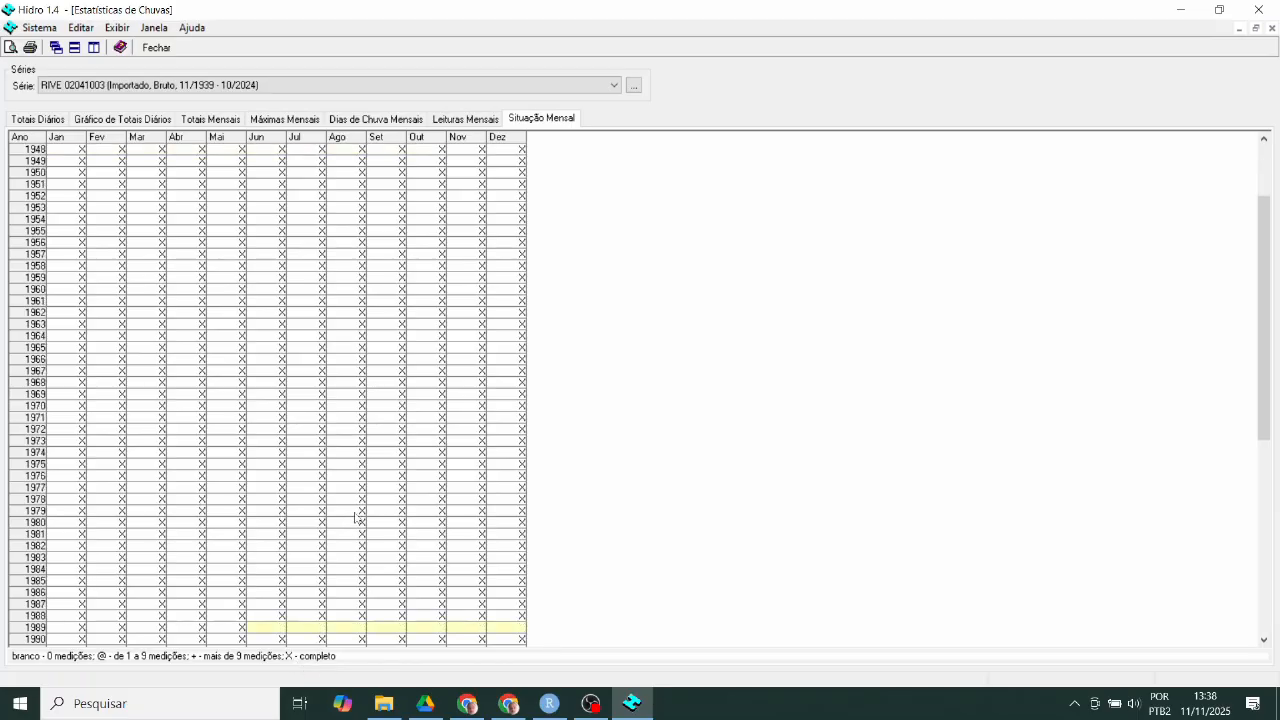
scroll(354, 518, down, 2)
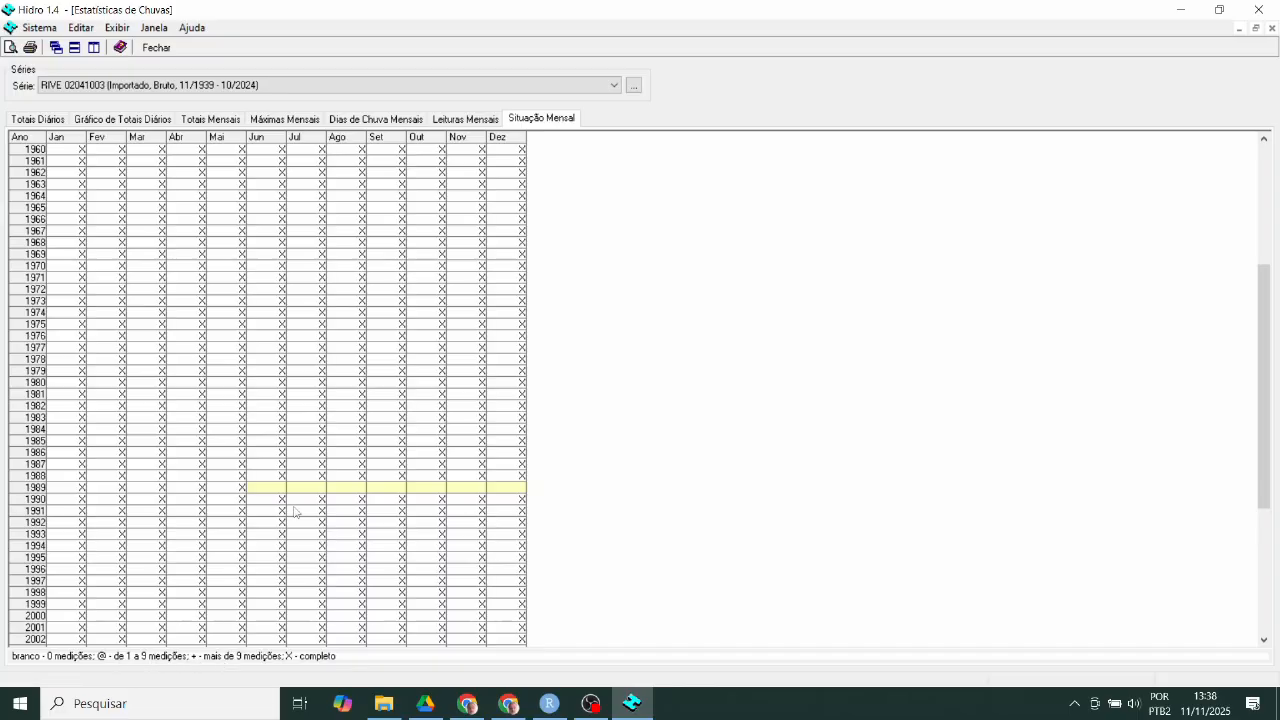
scroll(294, 510, down, 7)
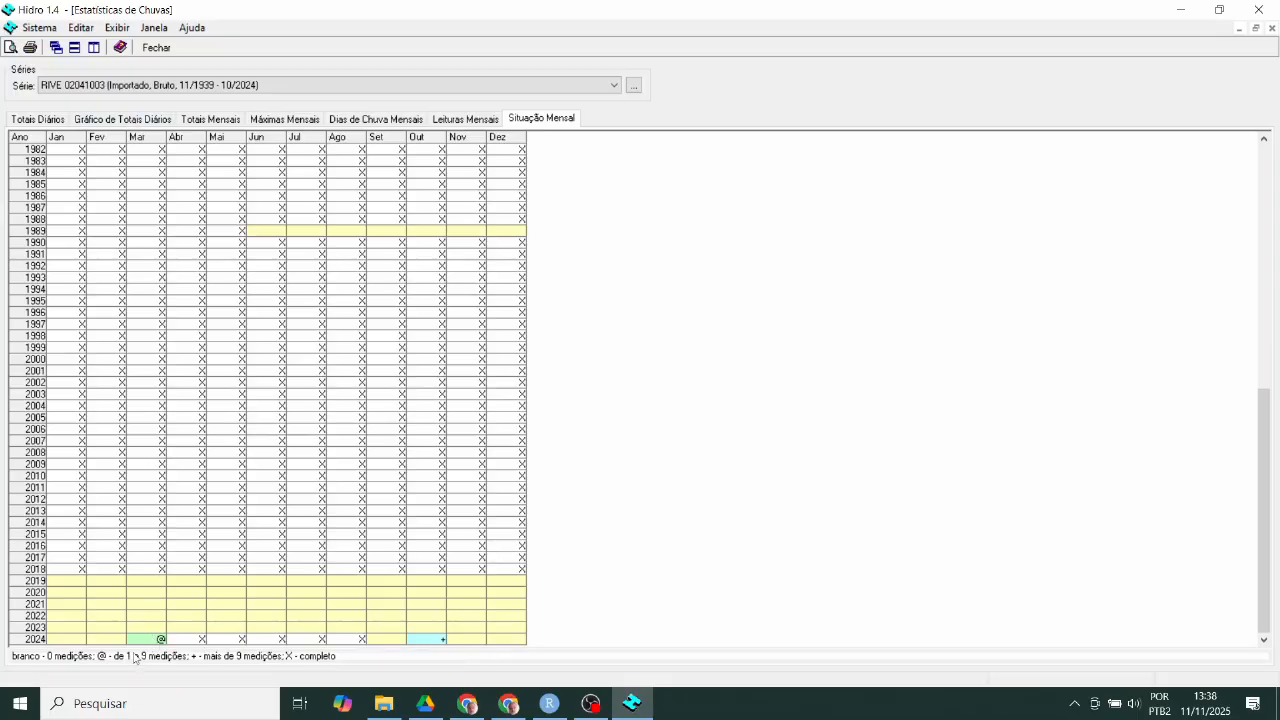
scroll(243, 540, up, 14)
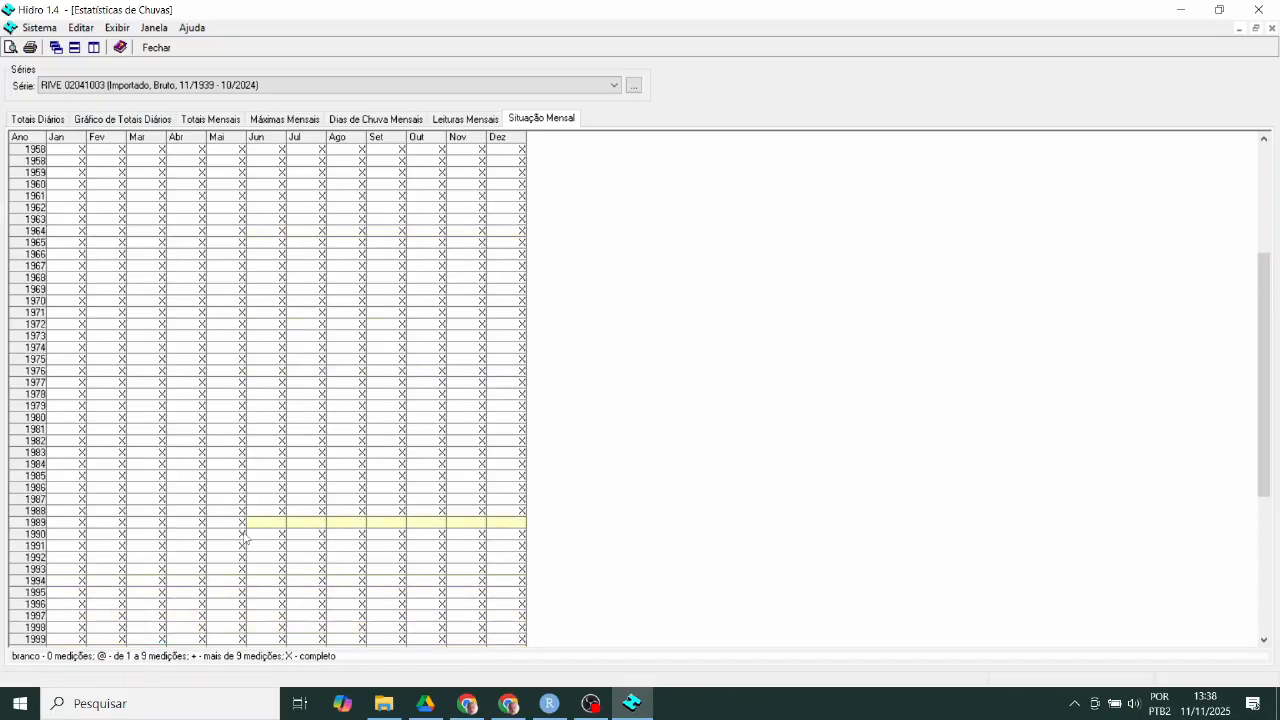
- Go back to the Totais Mensais table and scroll through RIVE 02041003's monthly rainfall totals
click(230, 118)
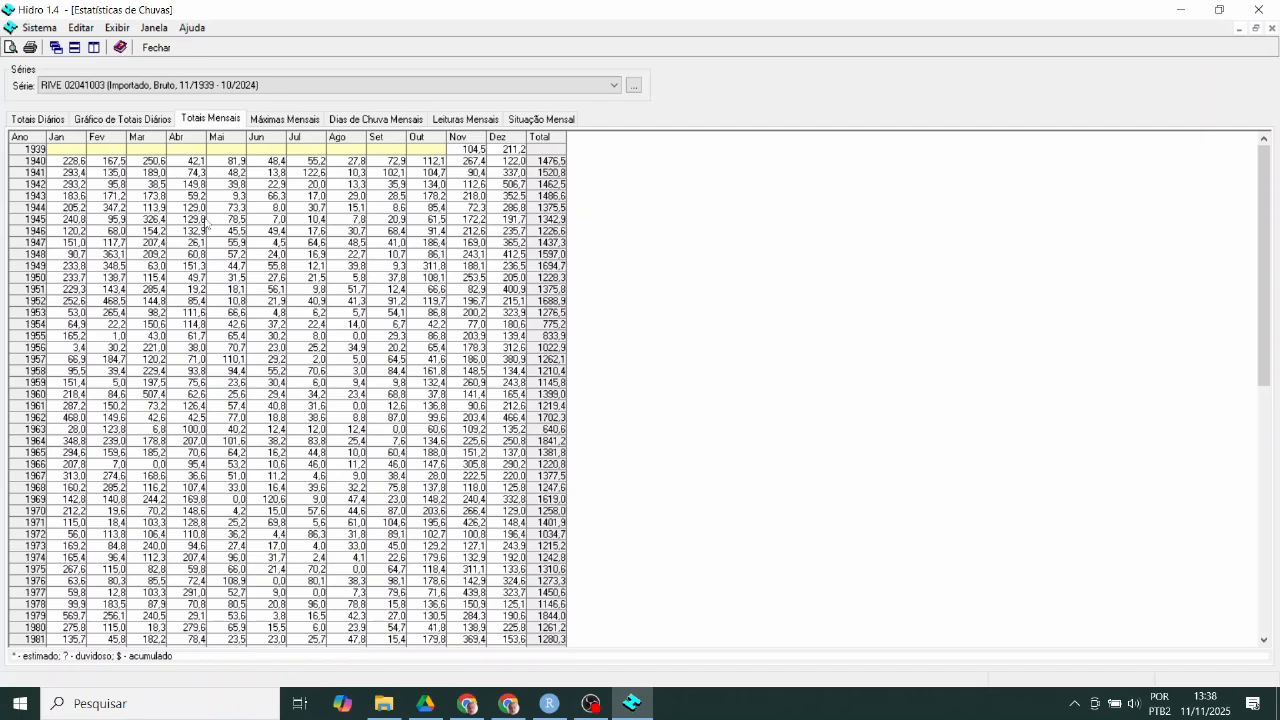
scroll(230, 270, down, 15)
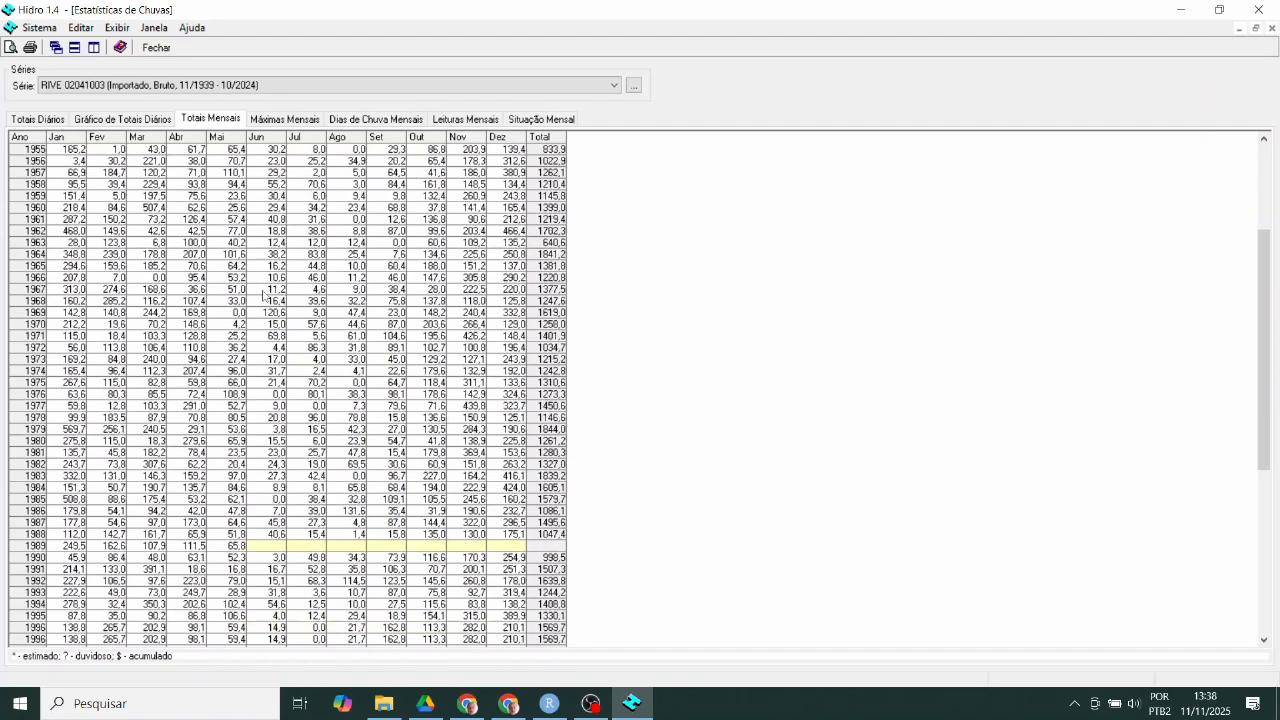
scroll(265, 305, up, 15)
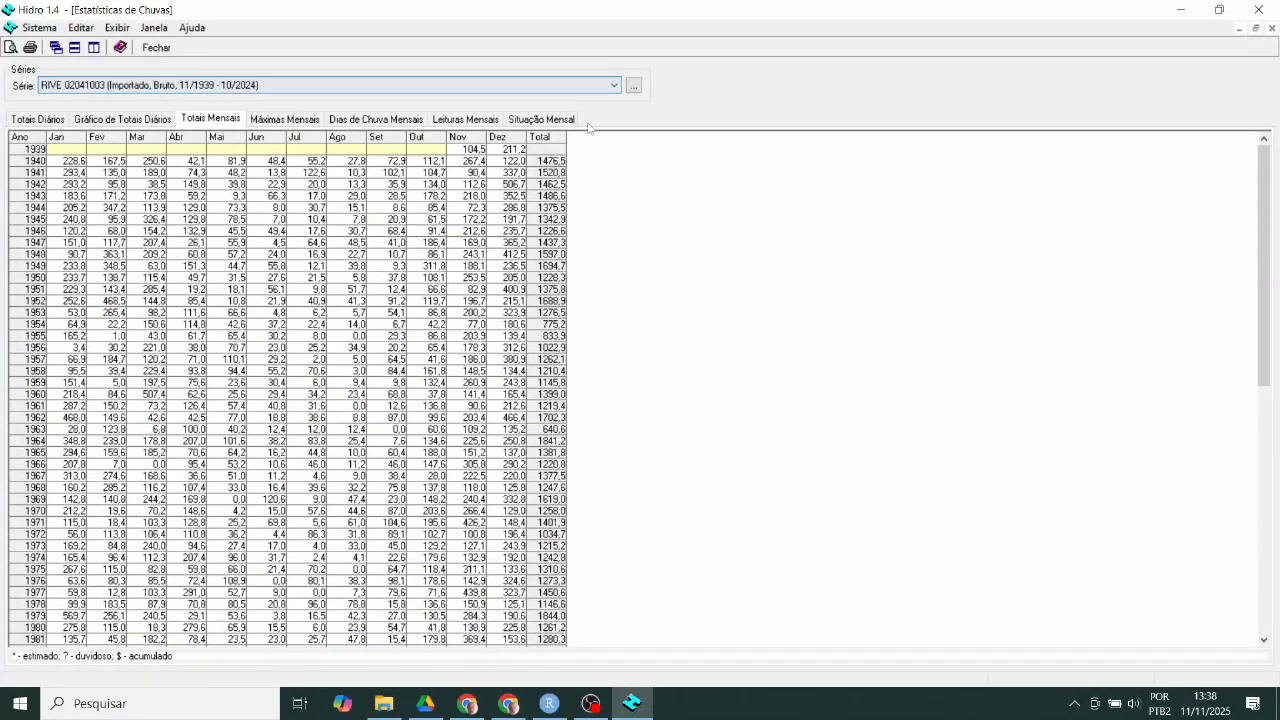
- Search station code 02041003 and load its Consistido series covering 11/1939 to 12/2002
click(633, 85)
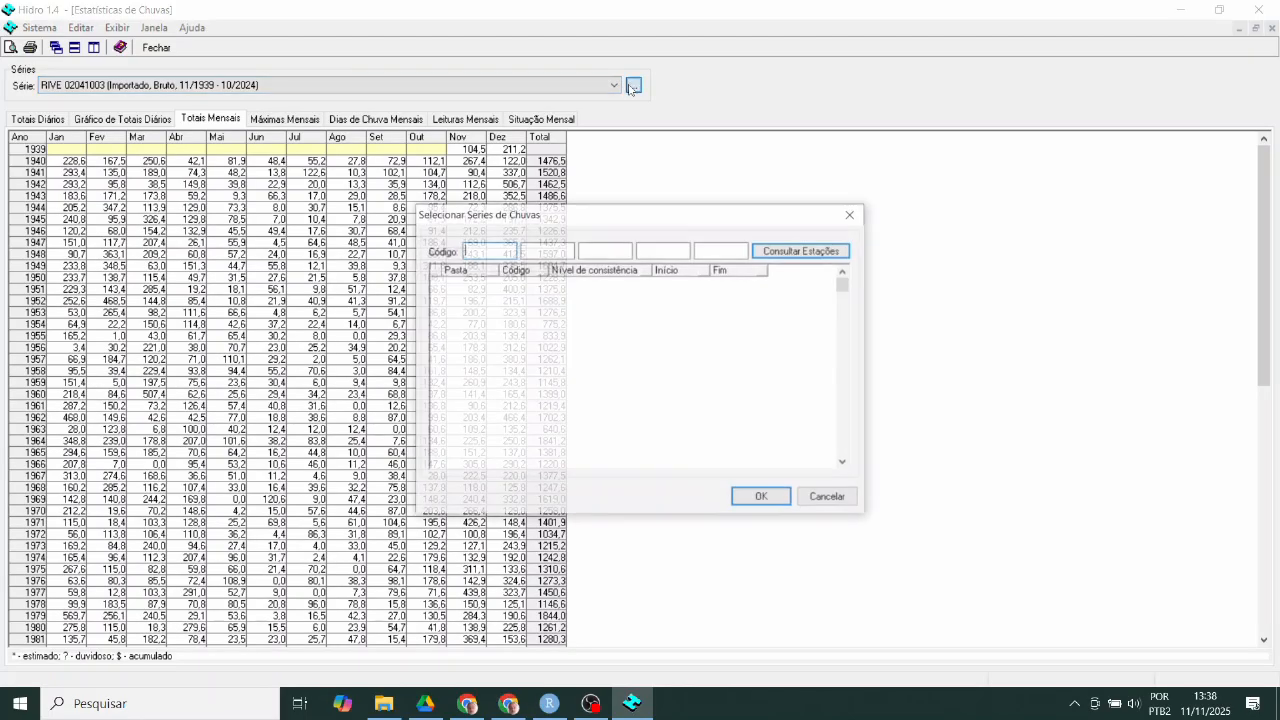
click(493, 245)
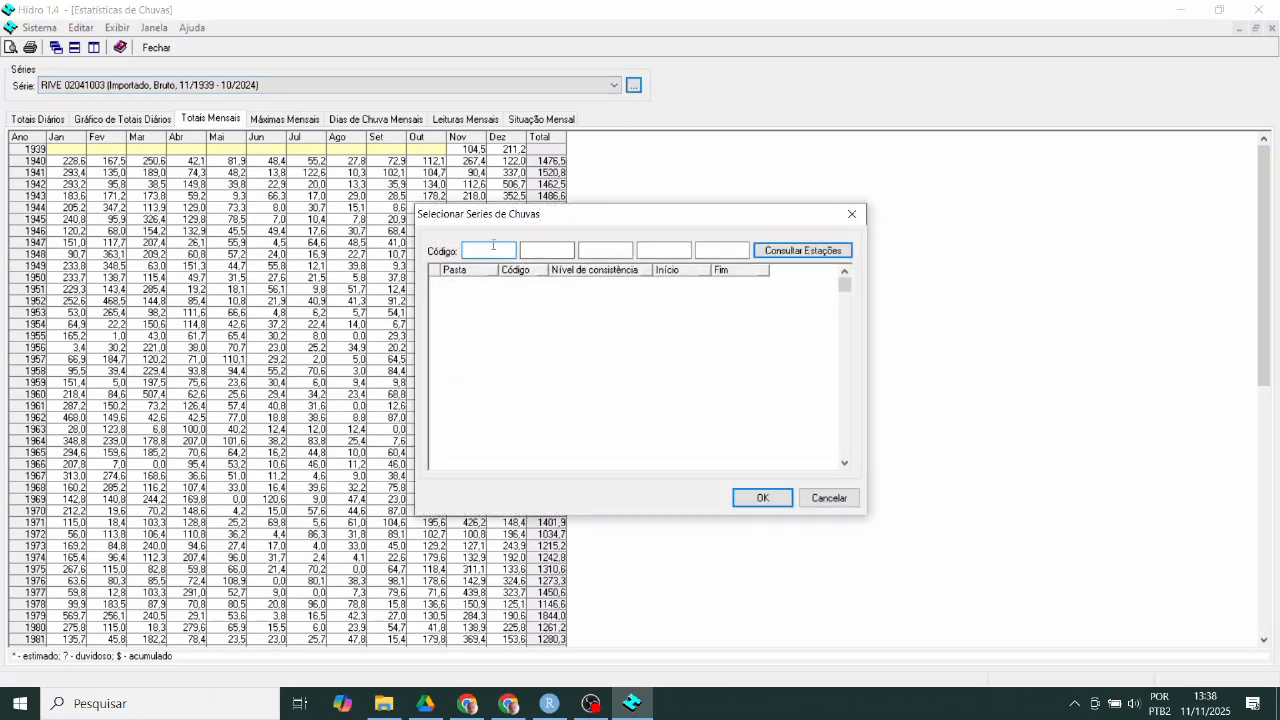
text(02041003)
click(800, 251)
click(598, 296)
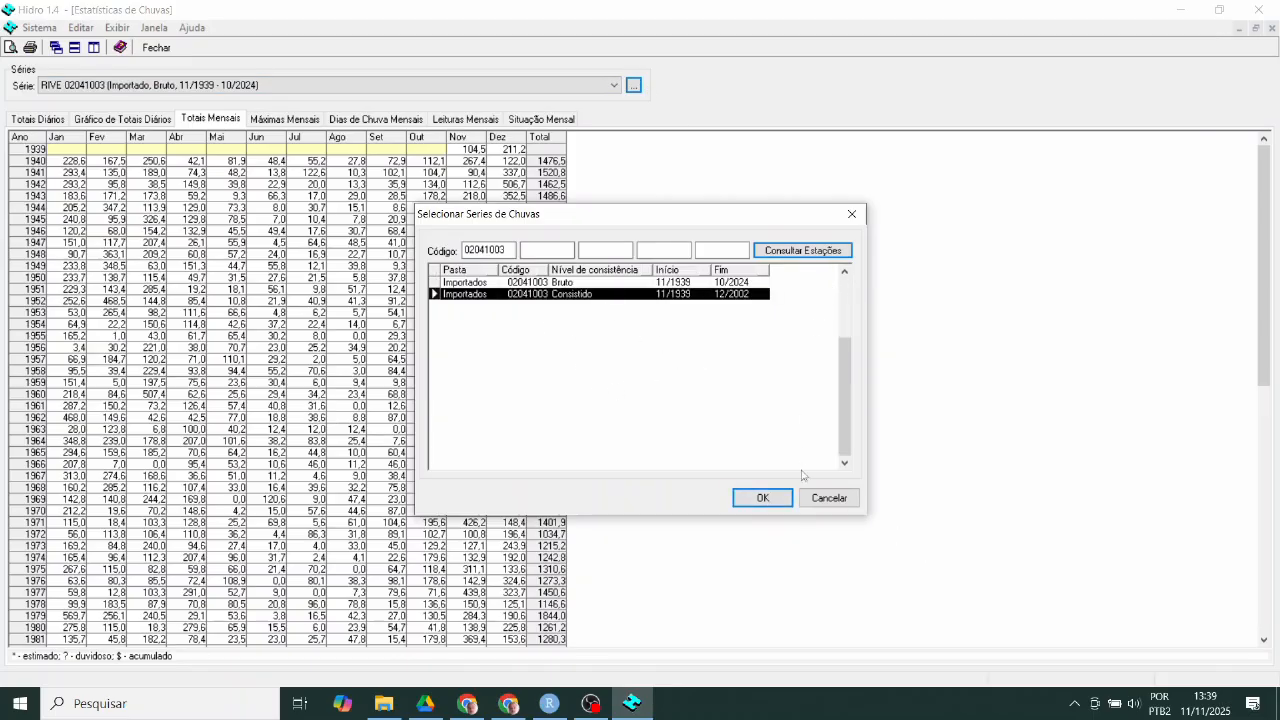
click(762, 498)
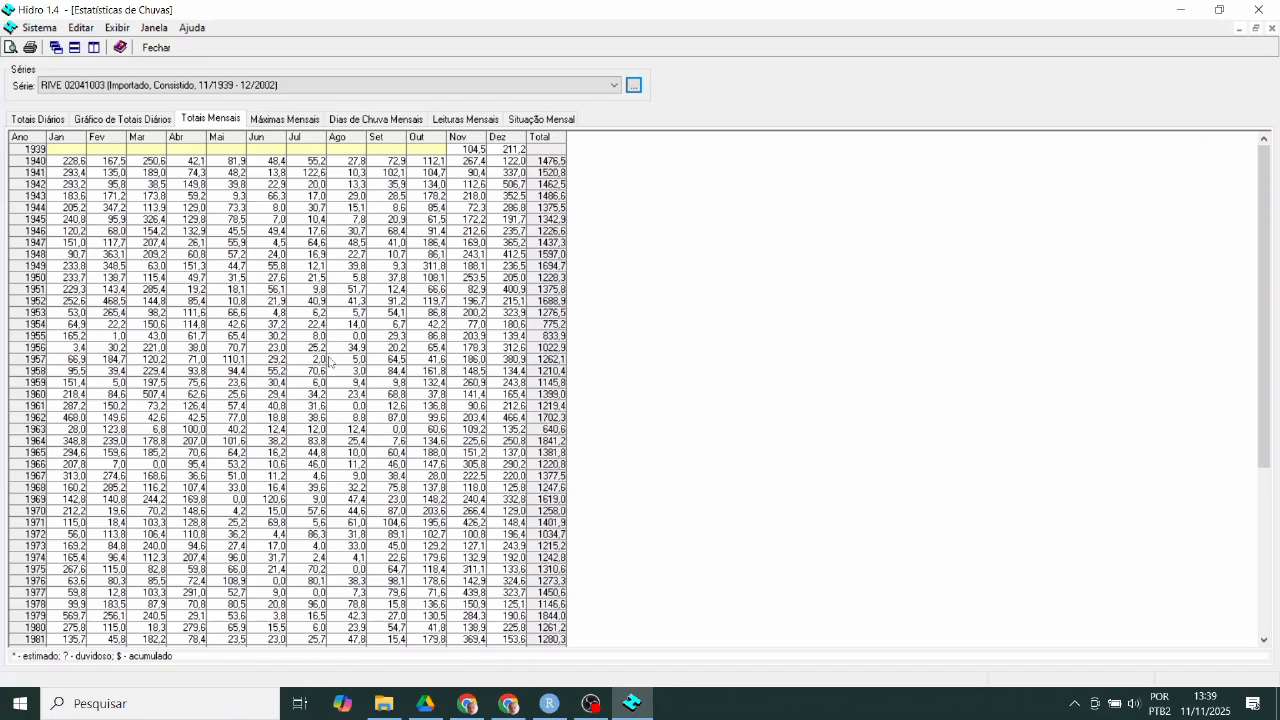
scroll(755, 401, down, 6)
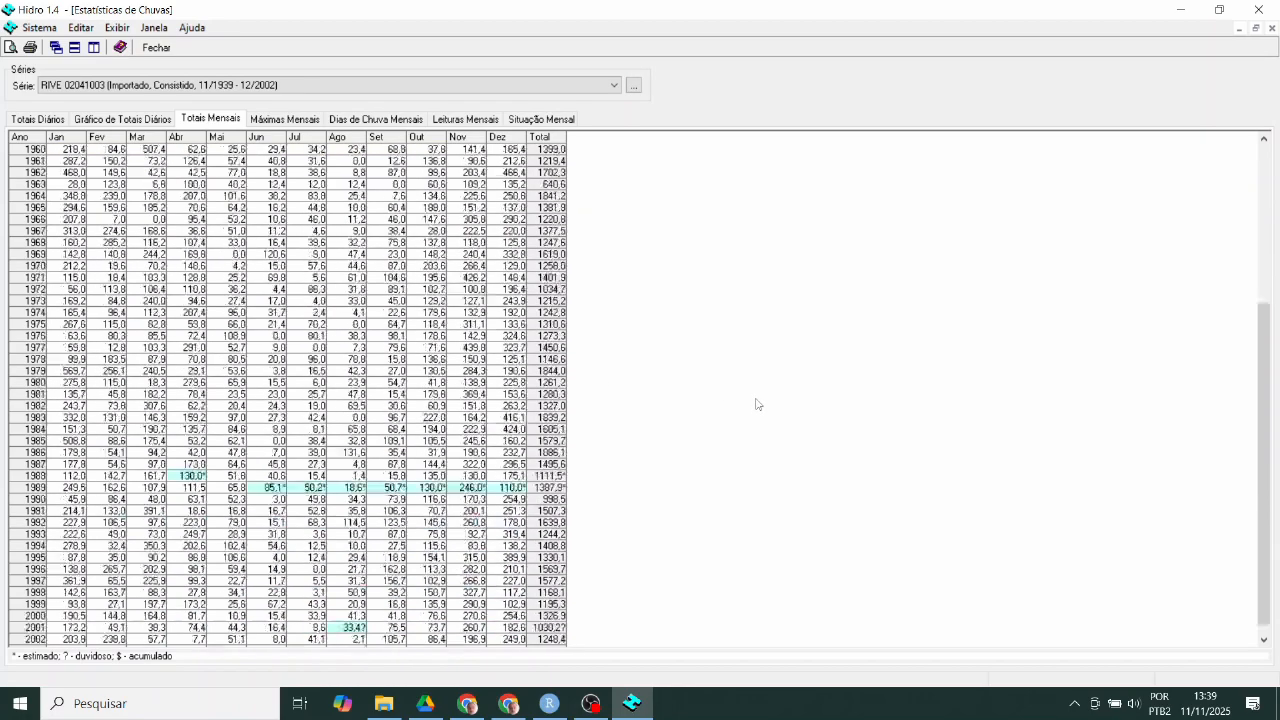
scroll(742, 409, up, 6)
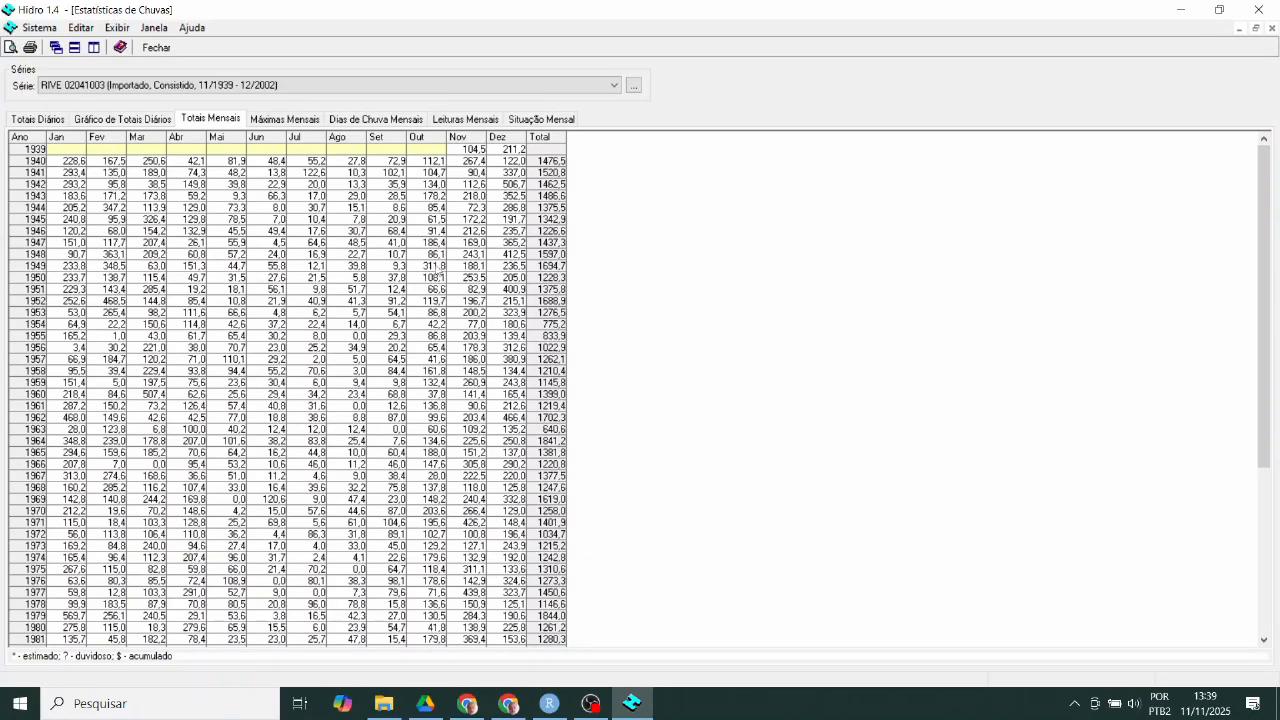
scroll(432, 280, down, 7)
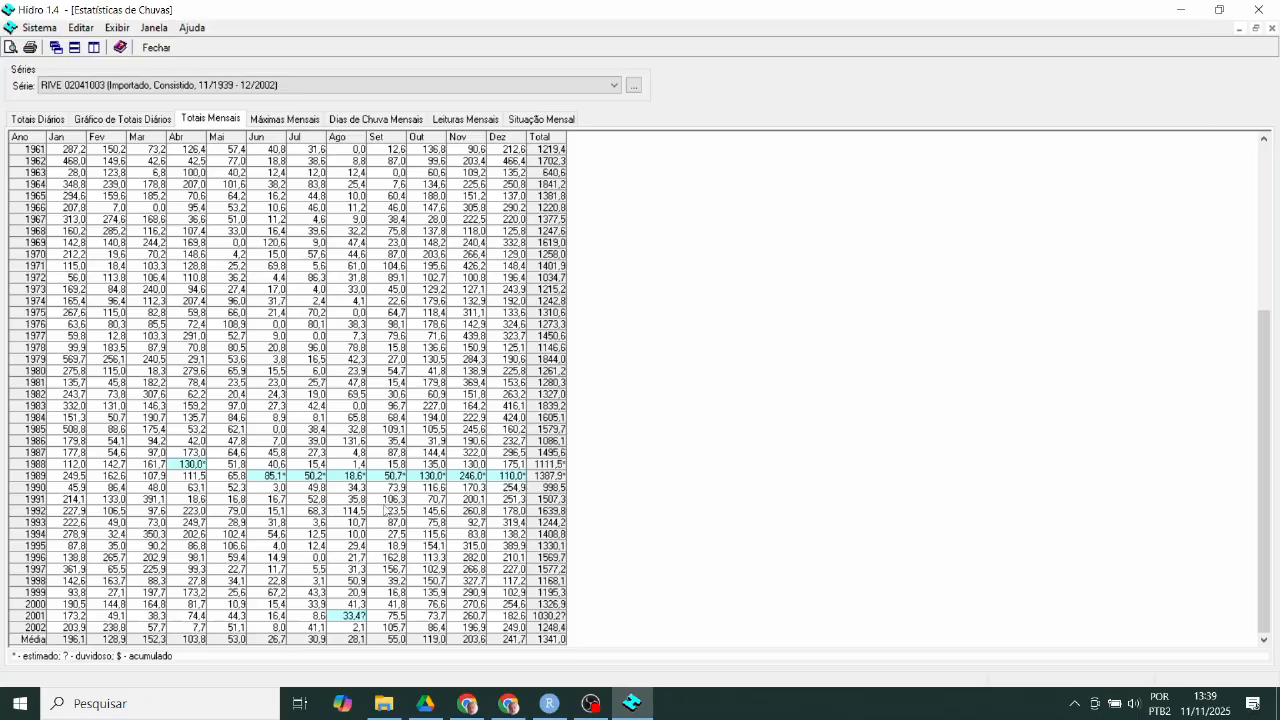
scroll(385, 510, up, 7)
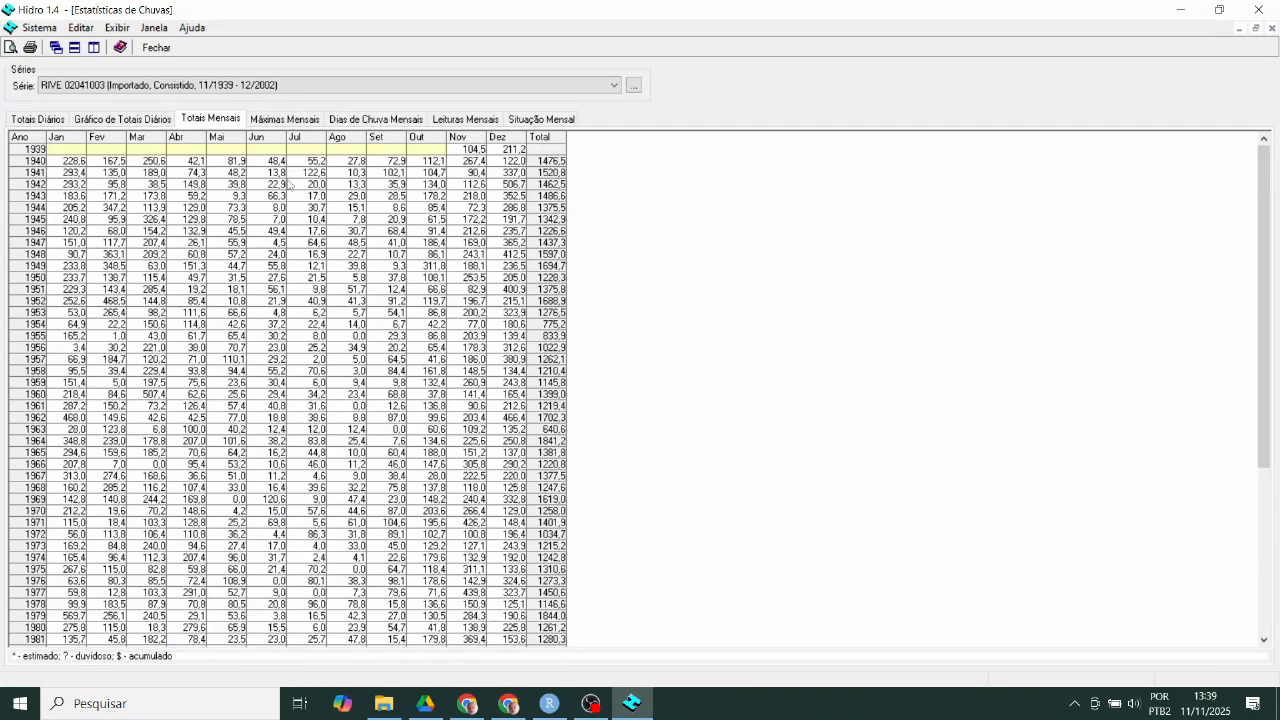
- Copy the consisted RIVE 02041003 series with Editar > Copiar Série
click(82, 28)
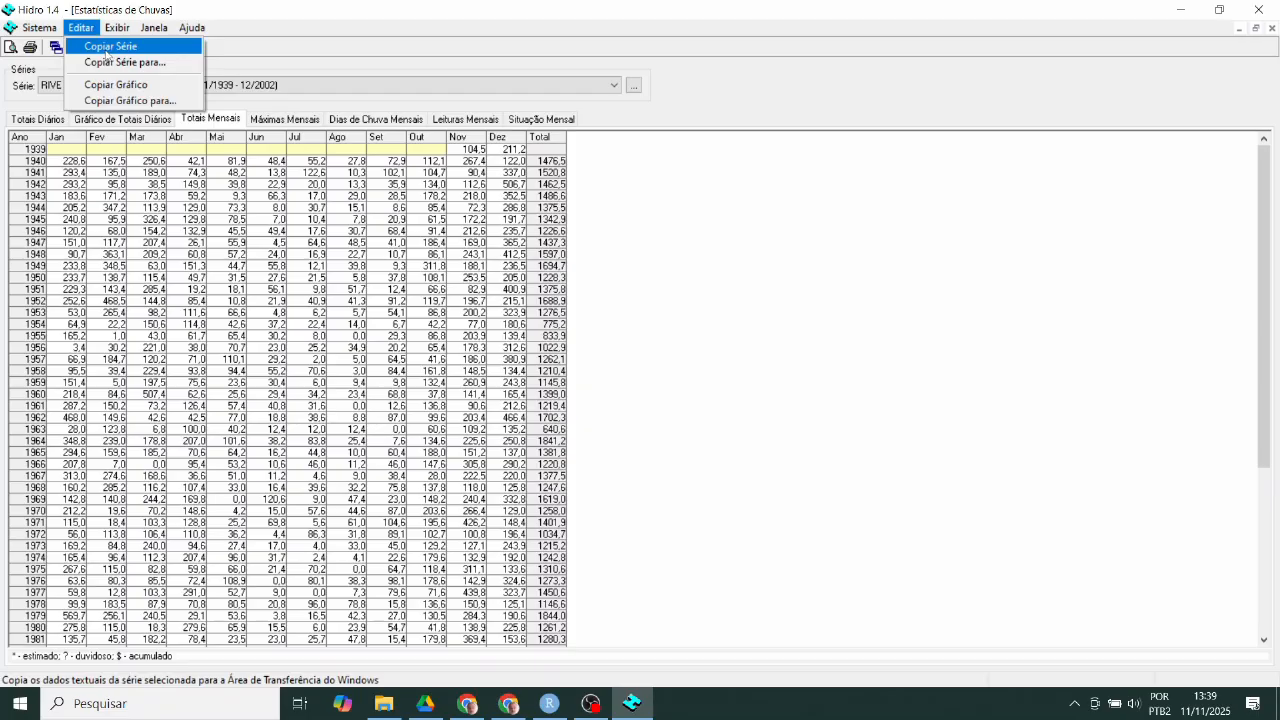
click(107, 47)
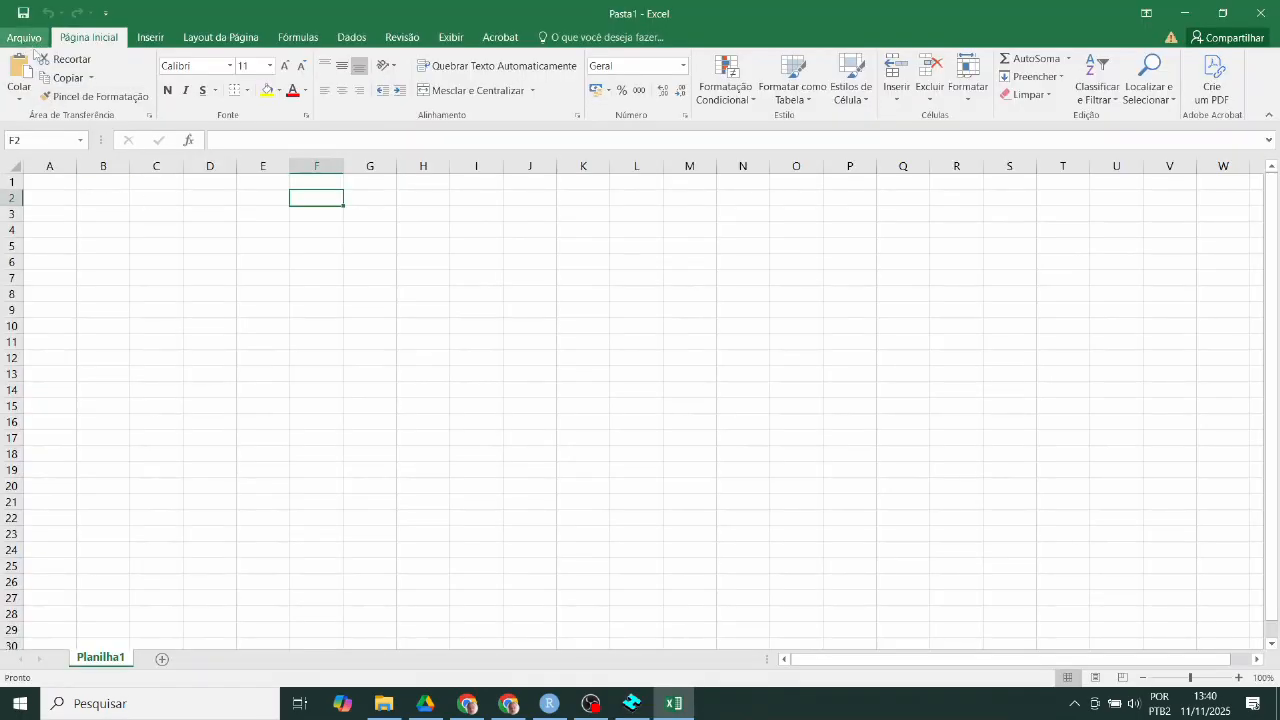
- Undo a misplaced paste at F2, paste the rainfall table at A1, and check it
click(24, 100)
click(16, 139)
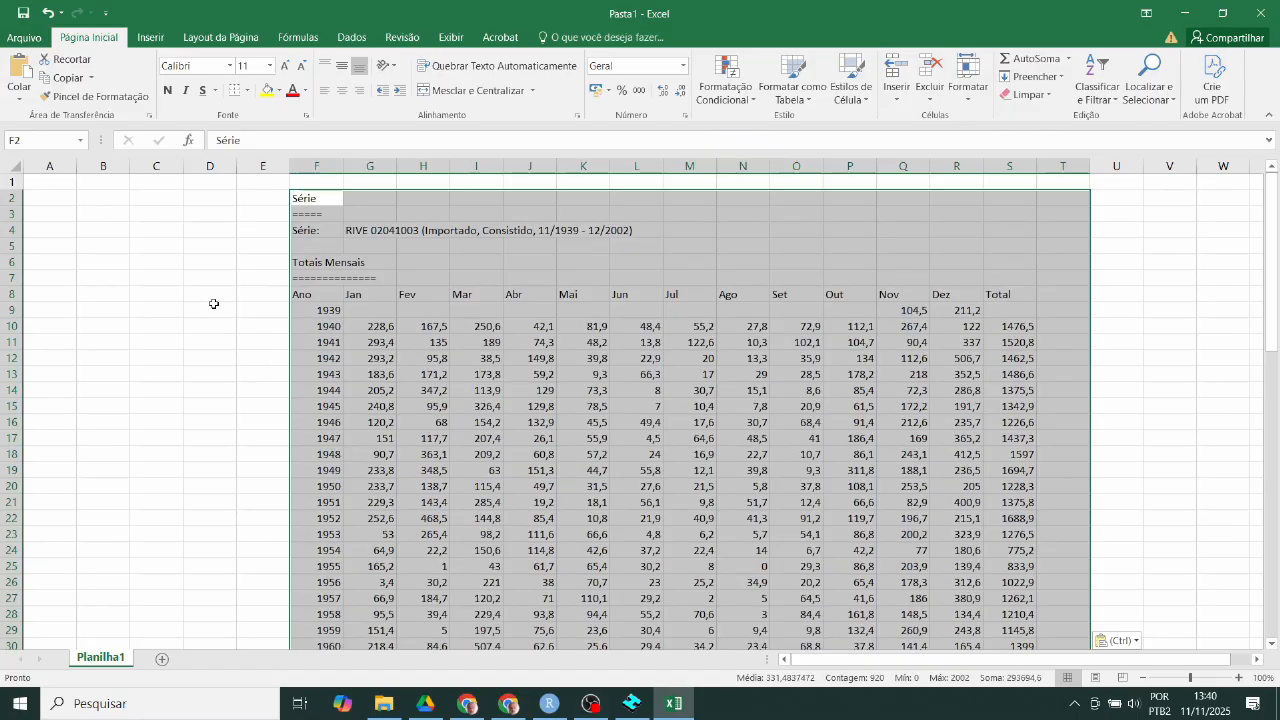
key(ctrl+z)
click(52, 182)
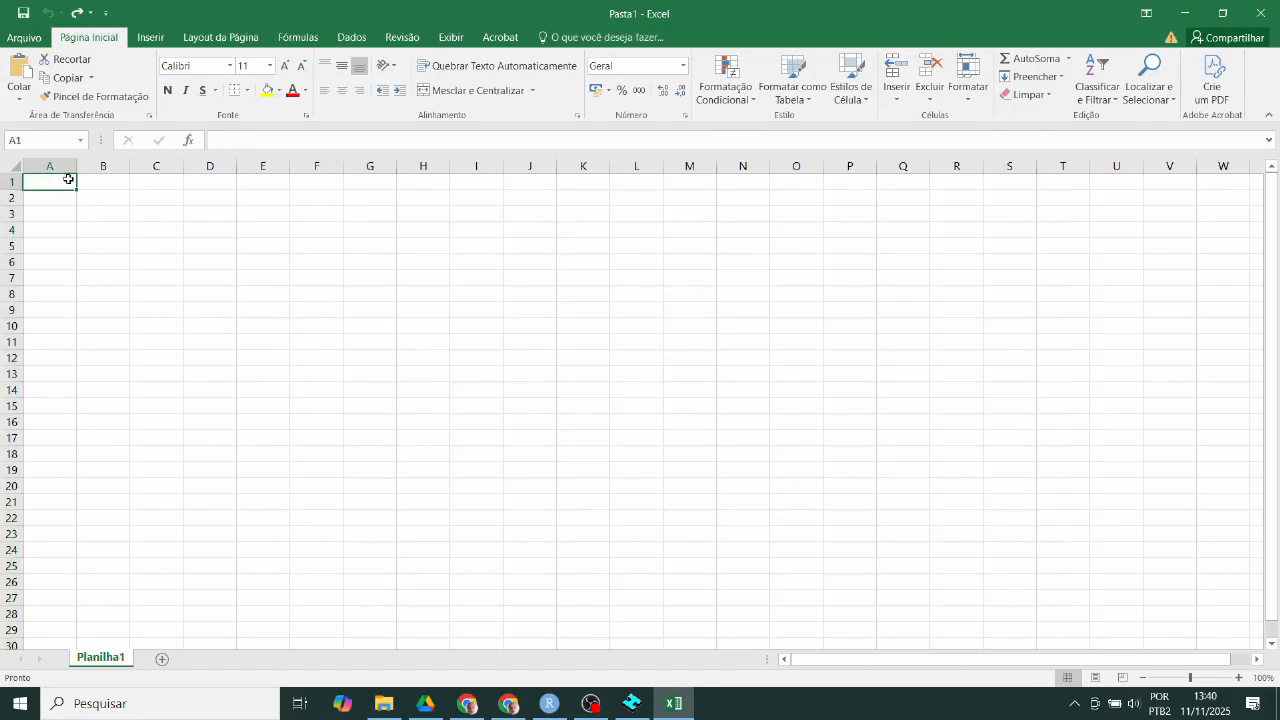
click(24, 98)
click(15, 137)
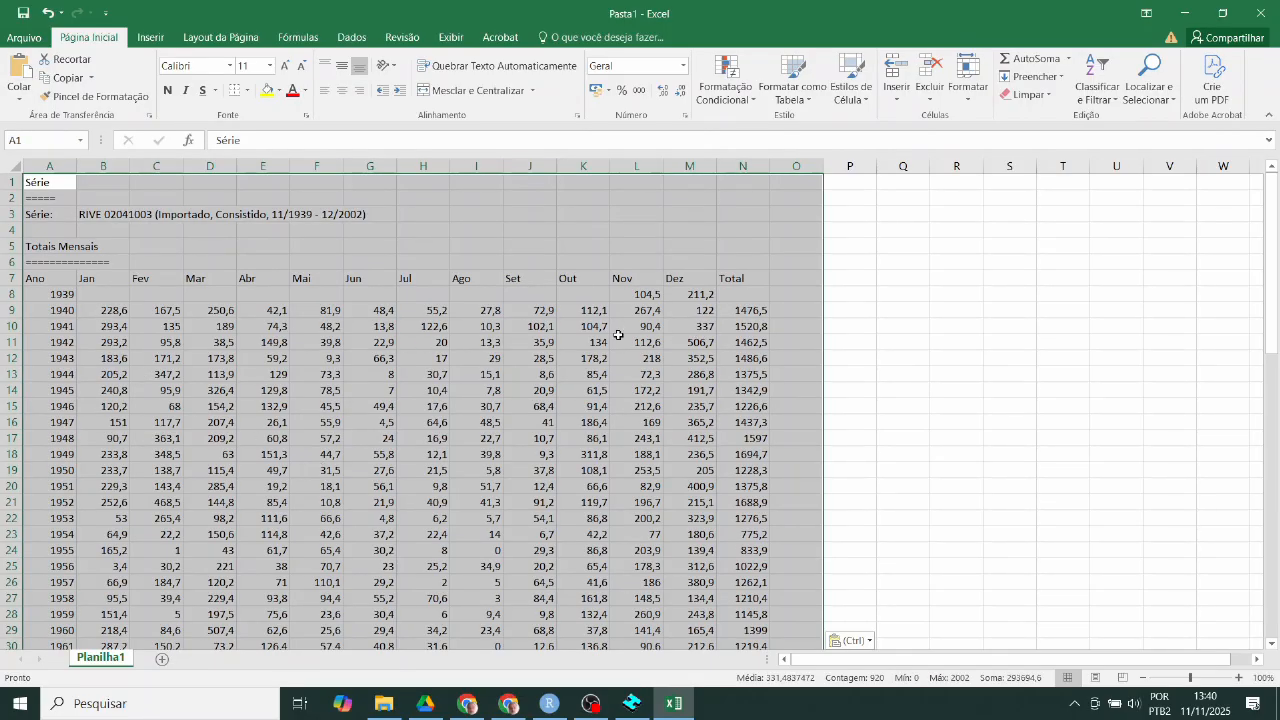
scroll(100, 335, down, 5)
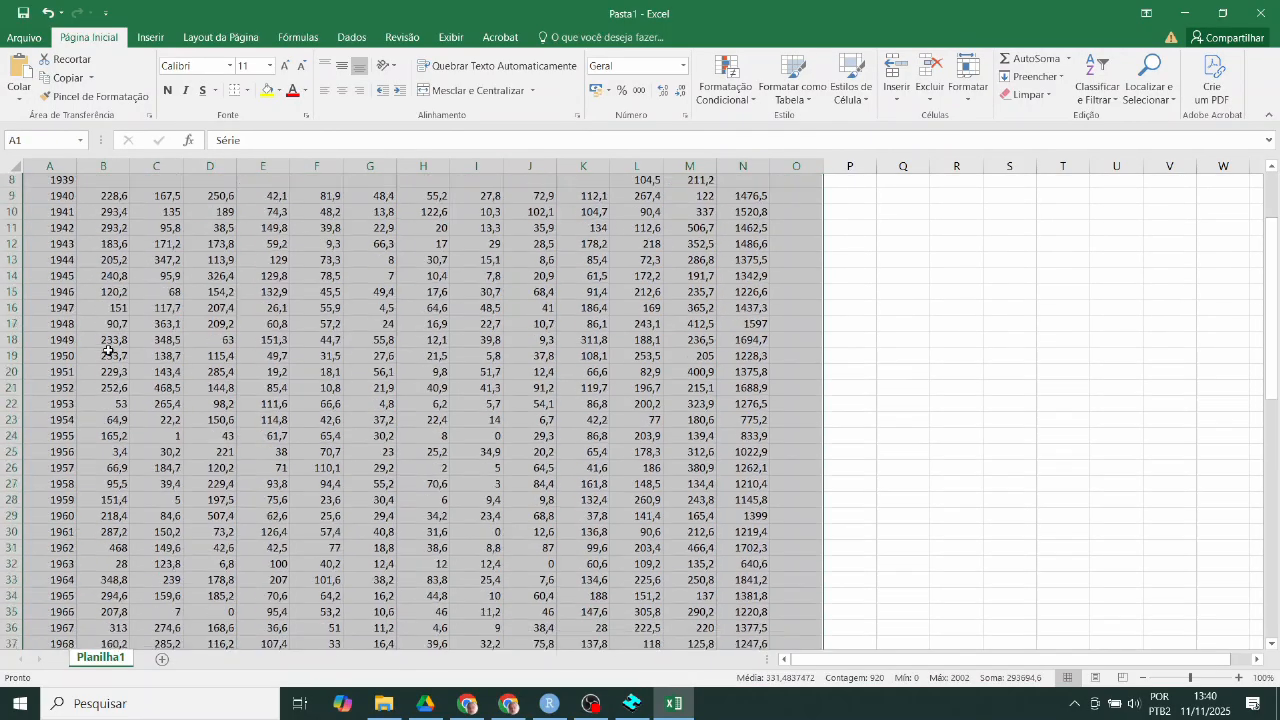
scroll(90, 318, up, 5)
scroll(200, 420, down, 18)
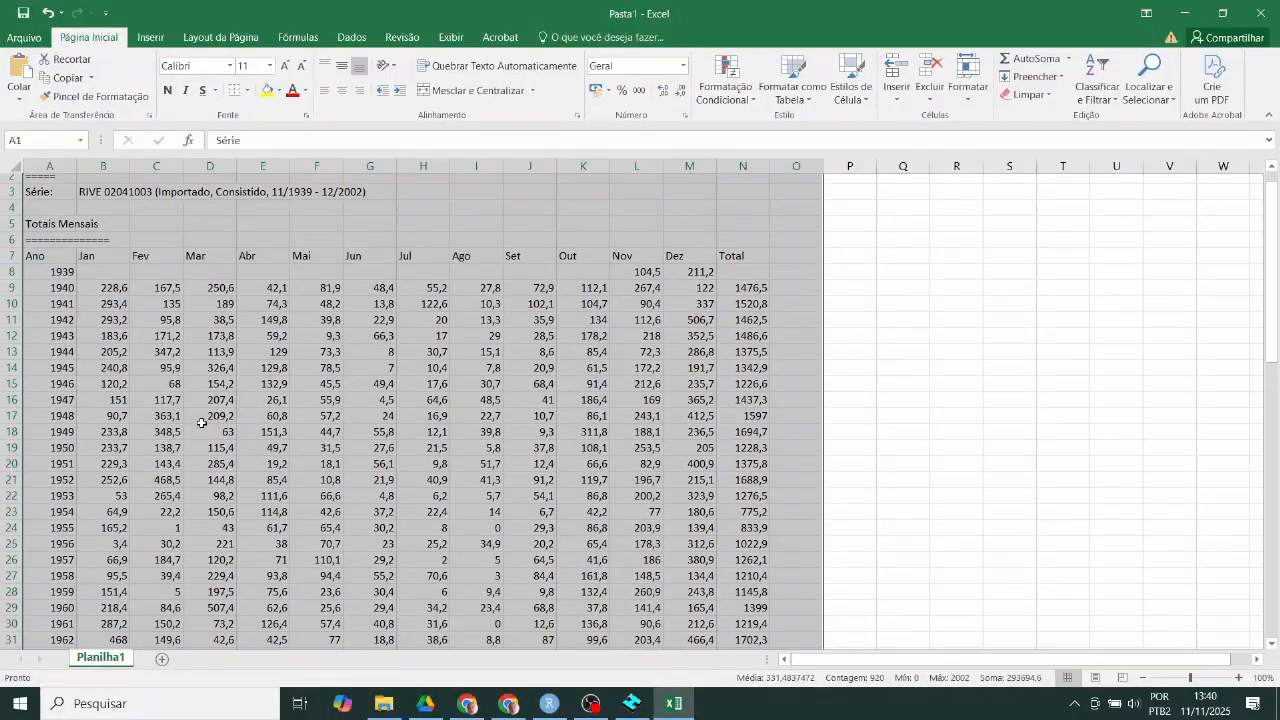
scroll(200, 430, down, 1)
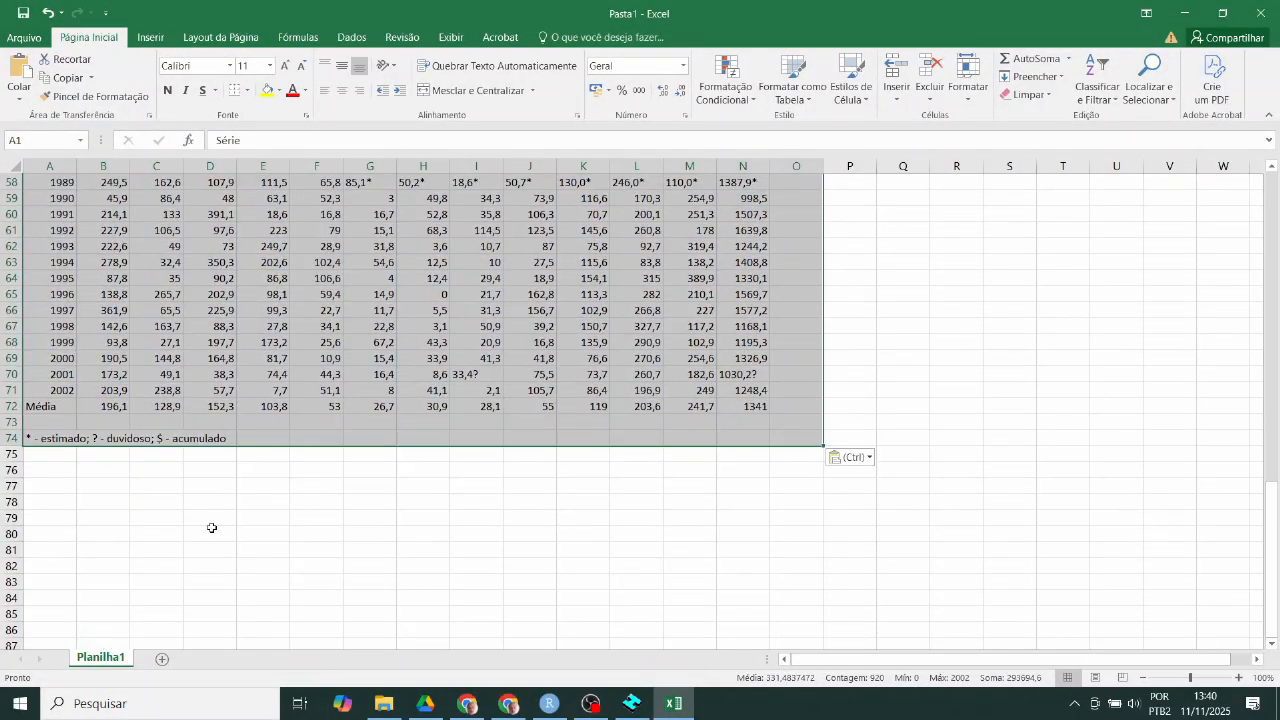
- Make the Média row 72 of monthly averages bold
click(210, 520)
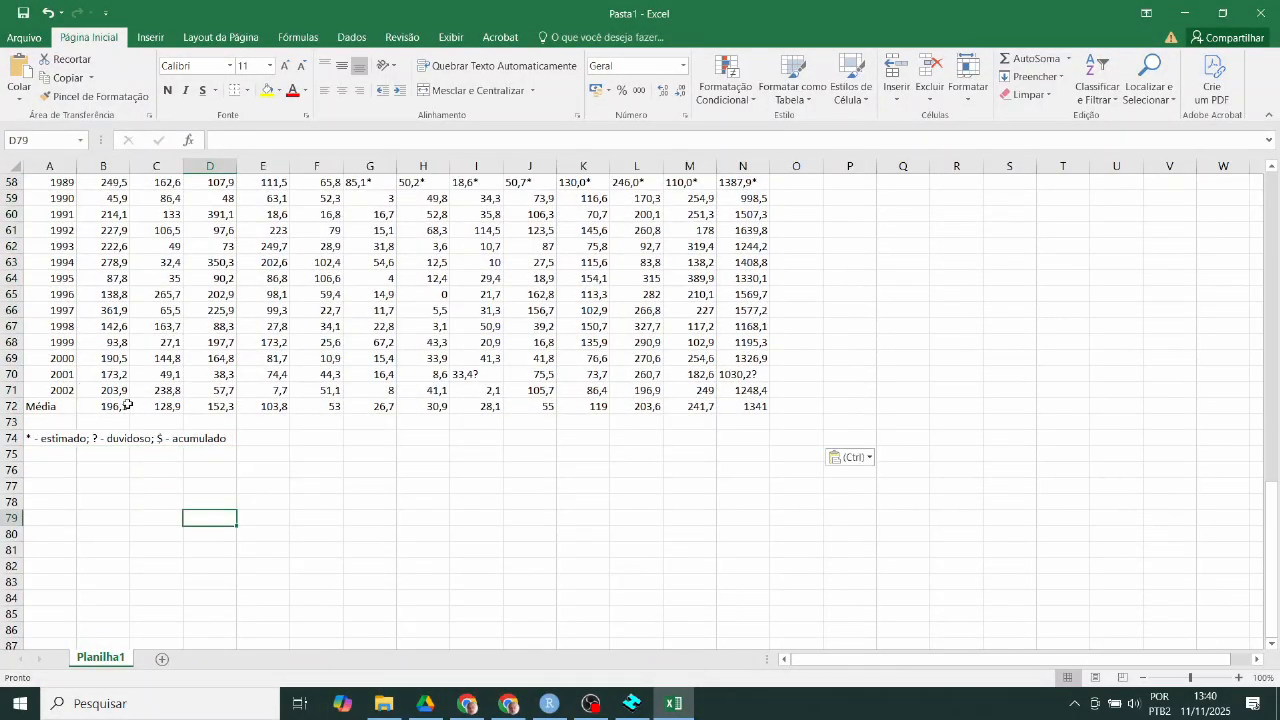
drag(115, 405, 760, 410)
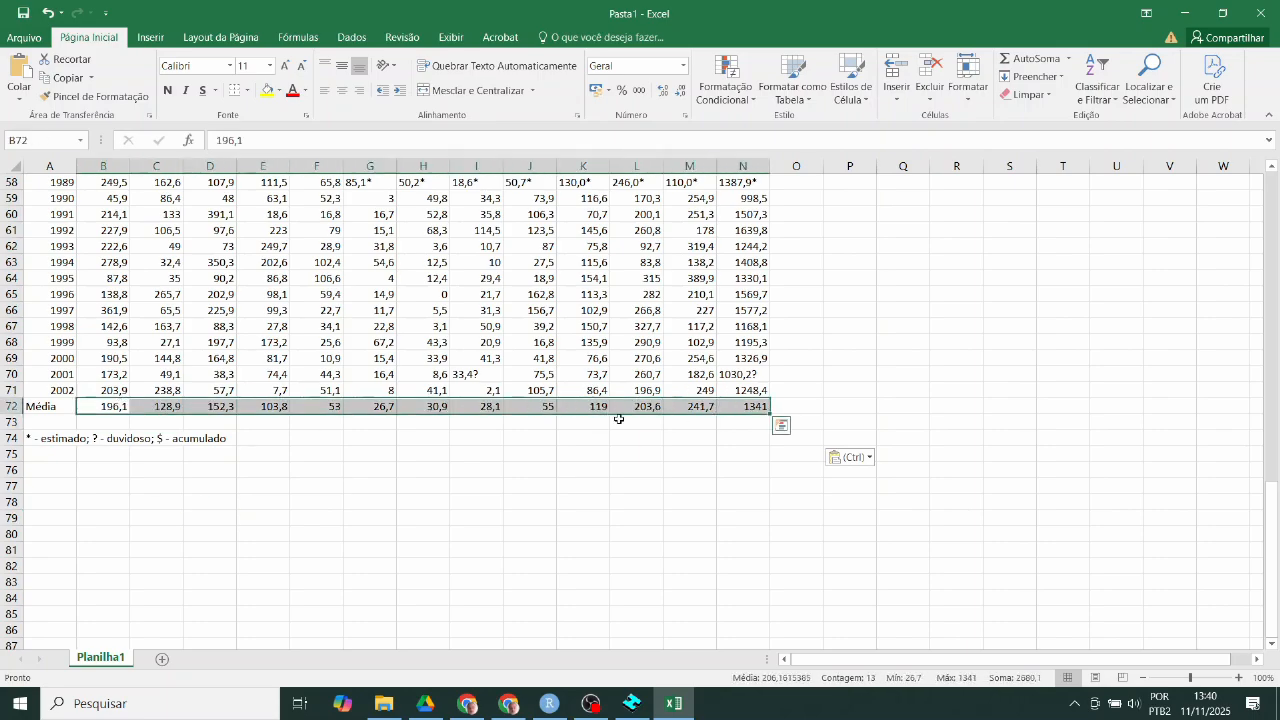
click(10, 406)
click(168, 89)
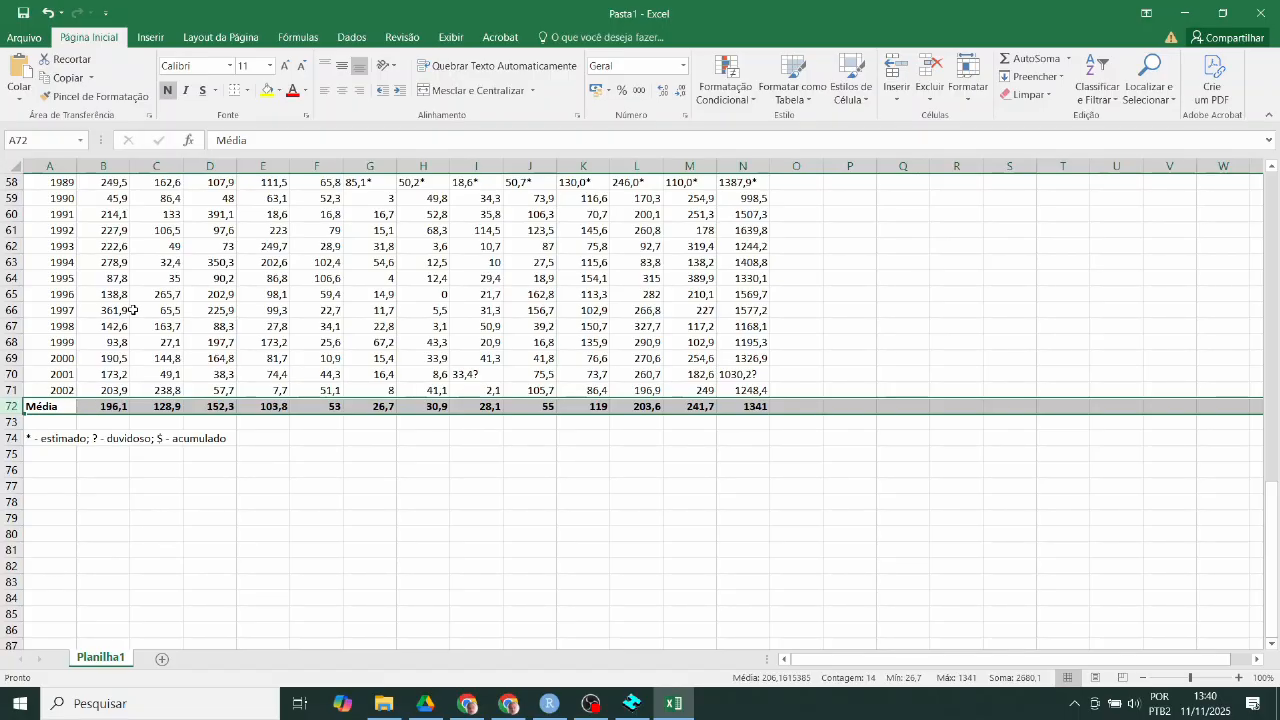
- Check the averages in B72, C72 and N72, then return to the HidroWEB station list
scroll(111, 398, up, 1)
scroll(111, 398, up, 19)
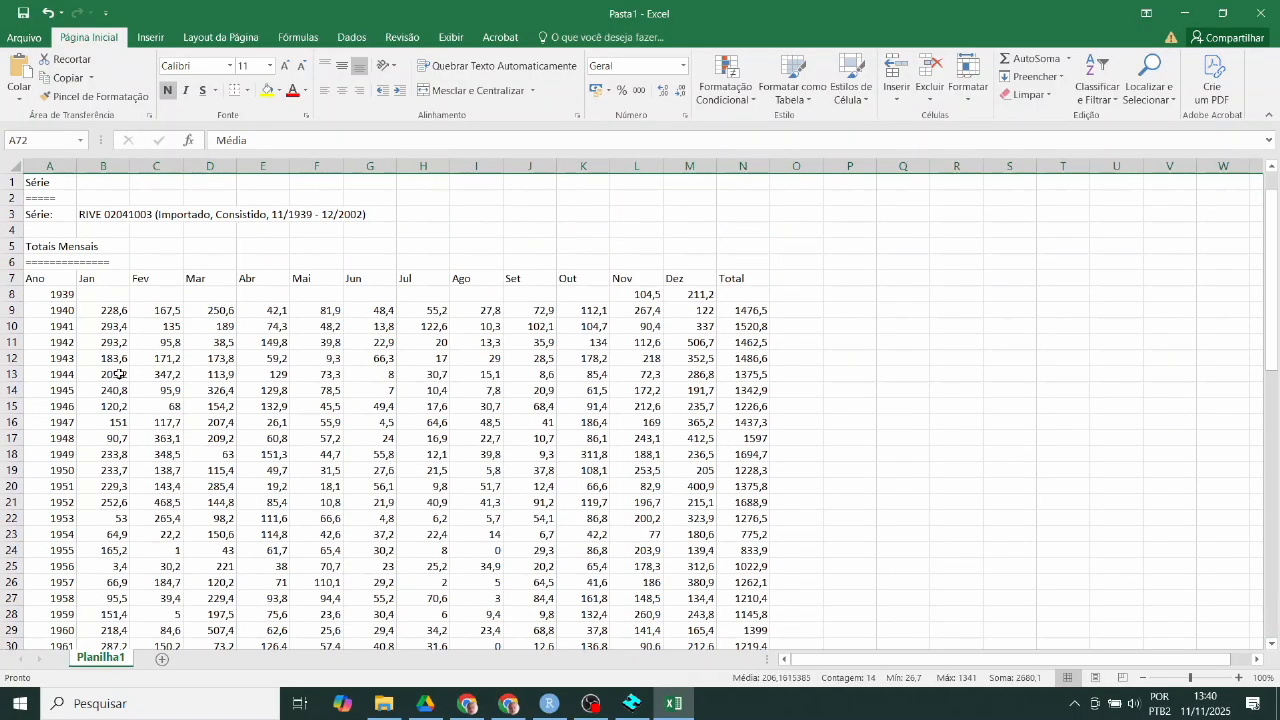
click(105, 309)
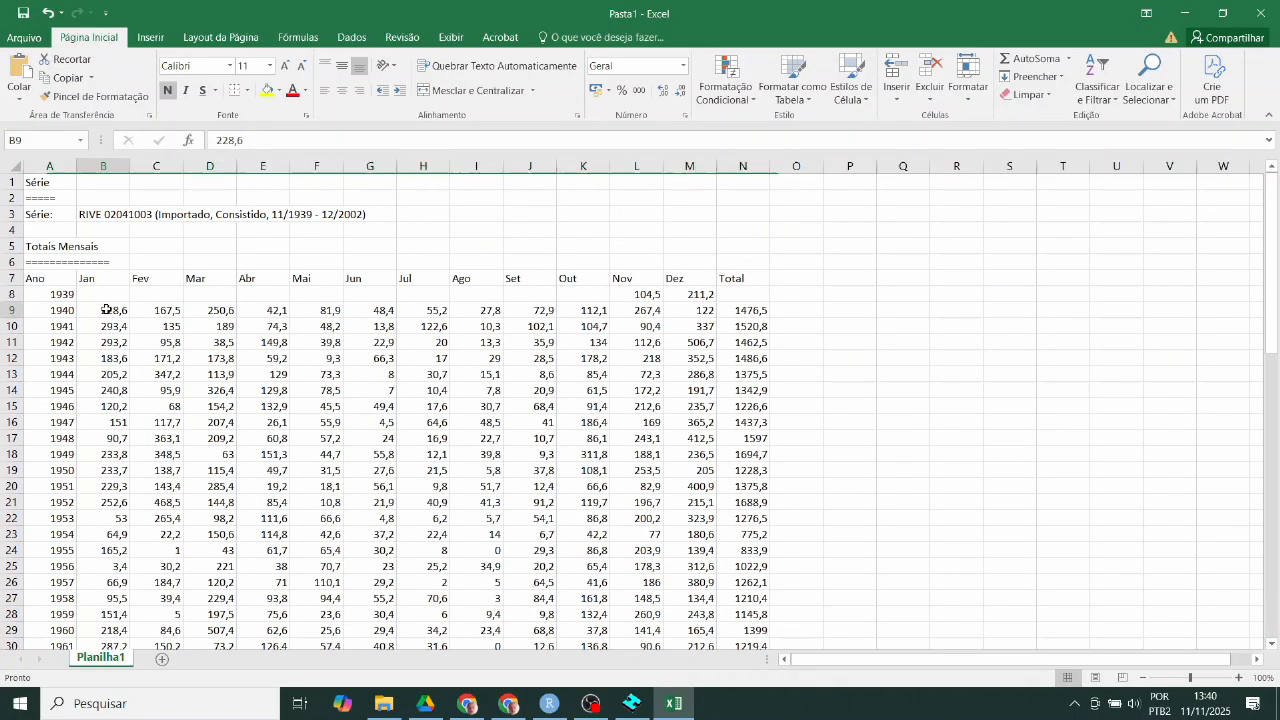
key(ctrl+Down)
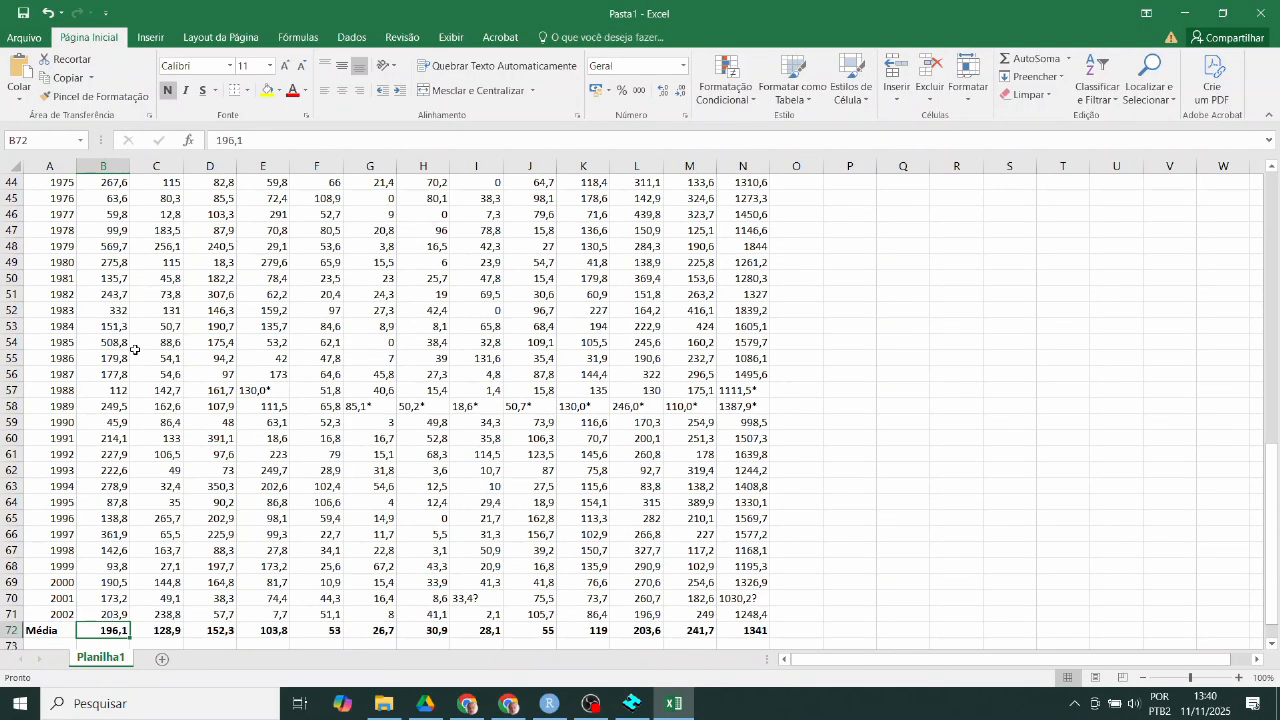
key(Right)
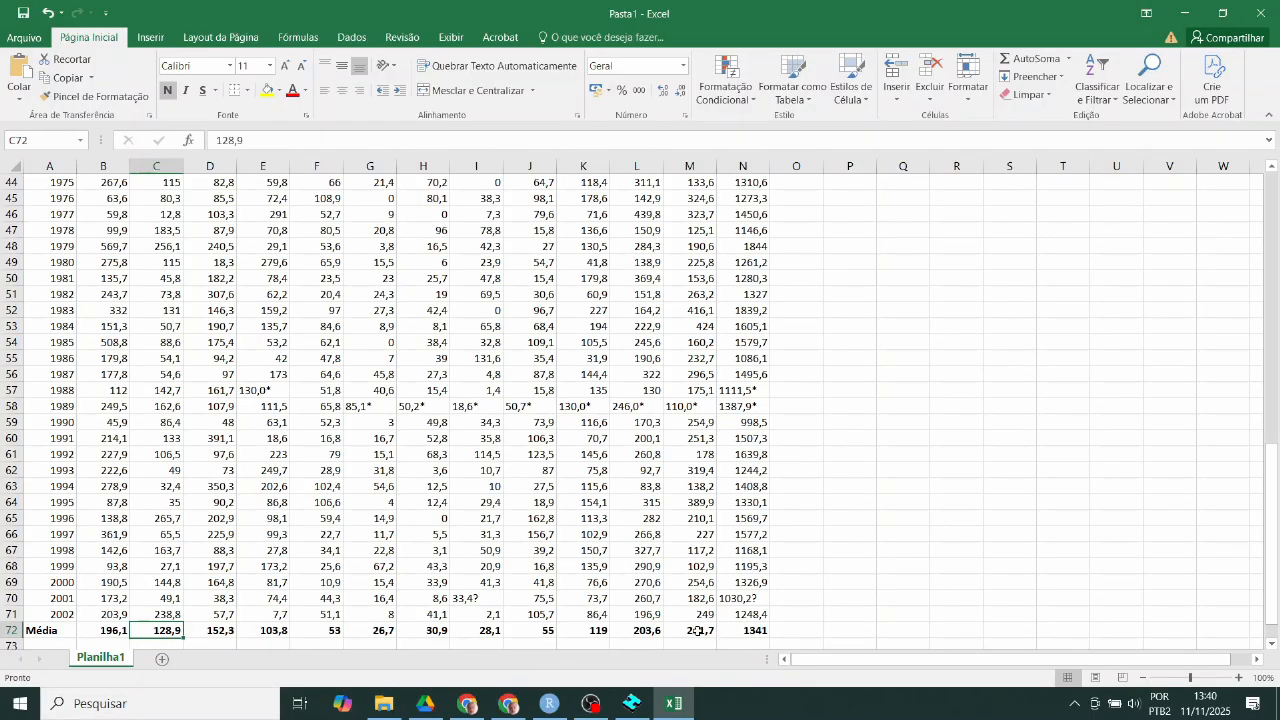
click(751, 633)
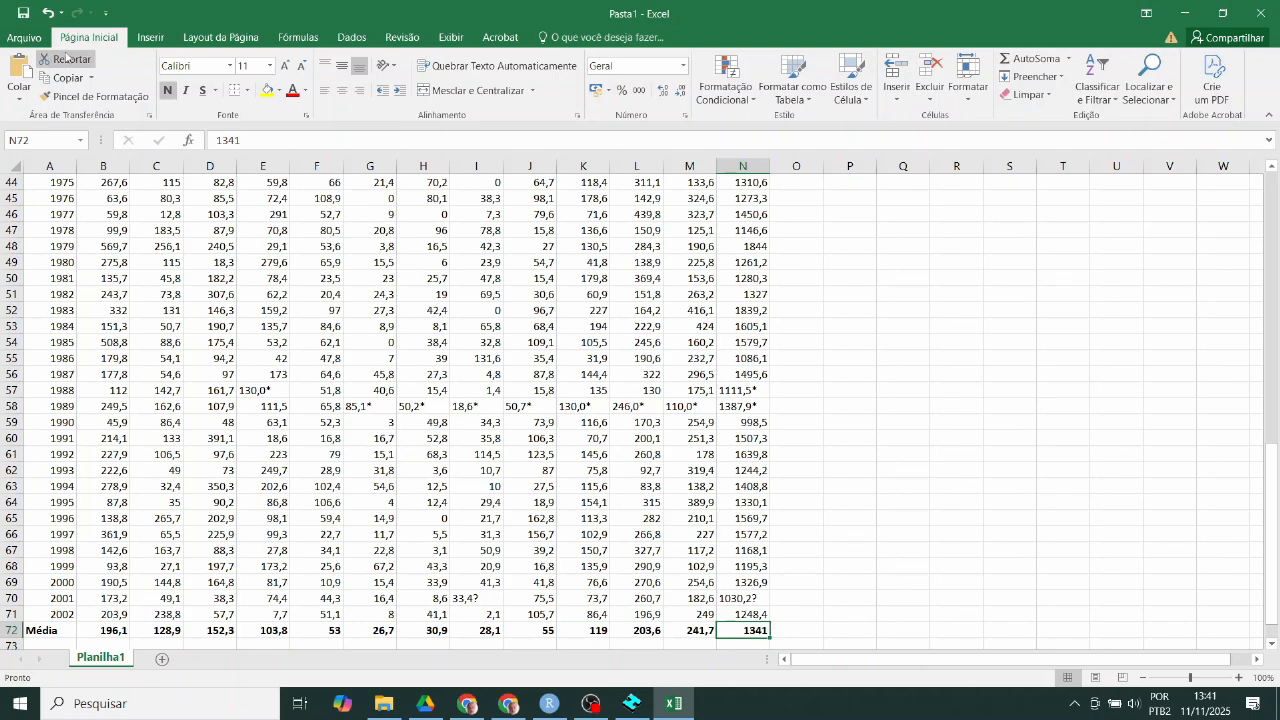
scroll(476, 312, up, 14)
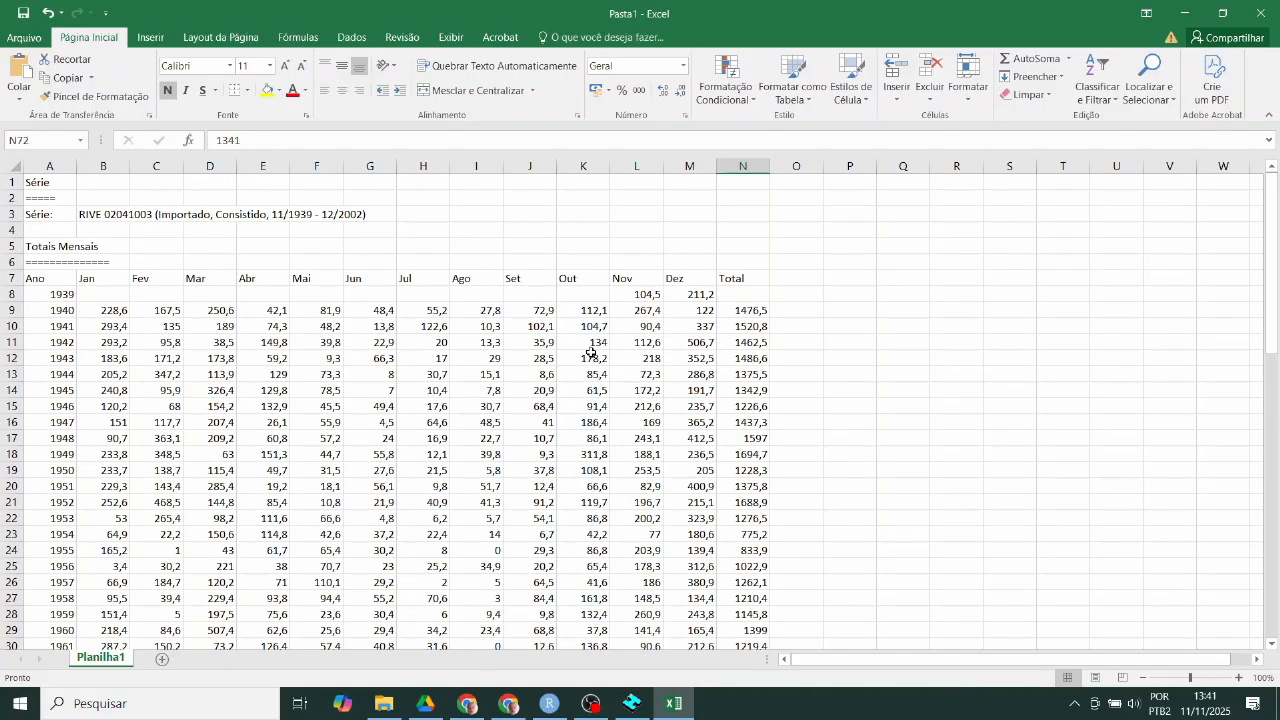
click(509, 704)
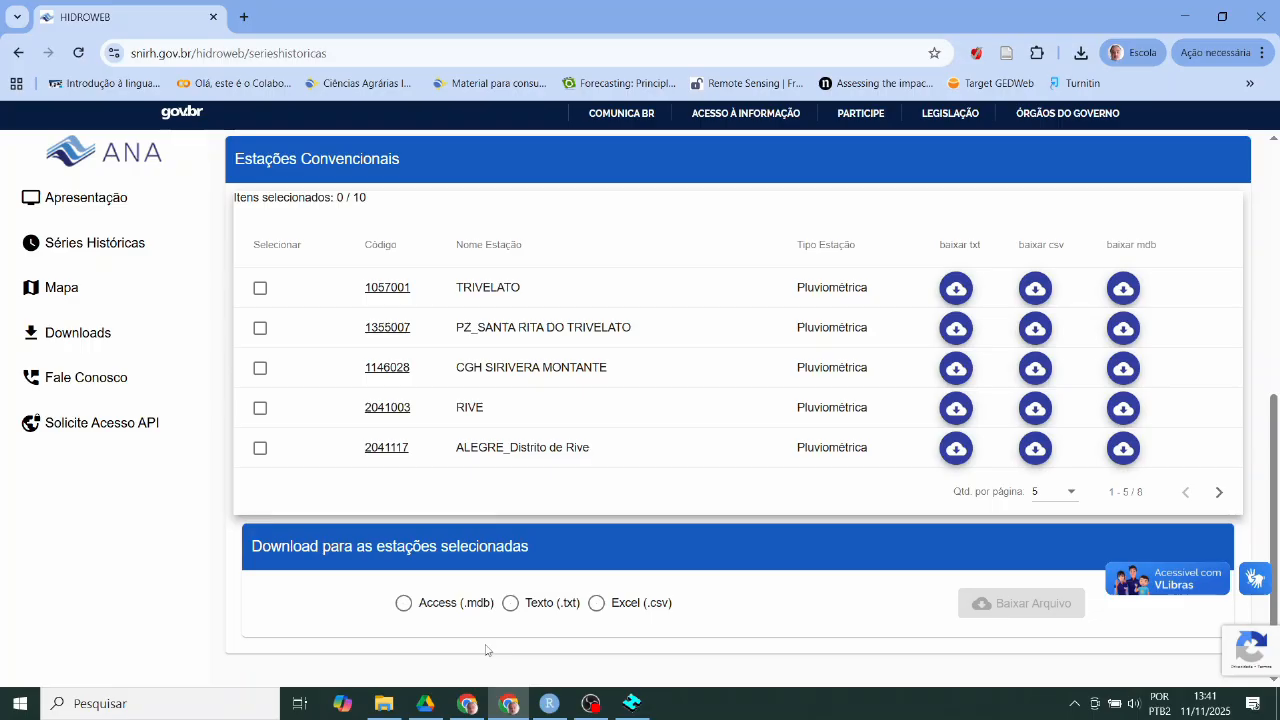